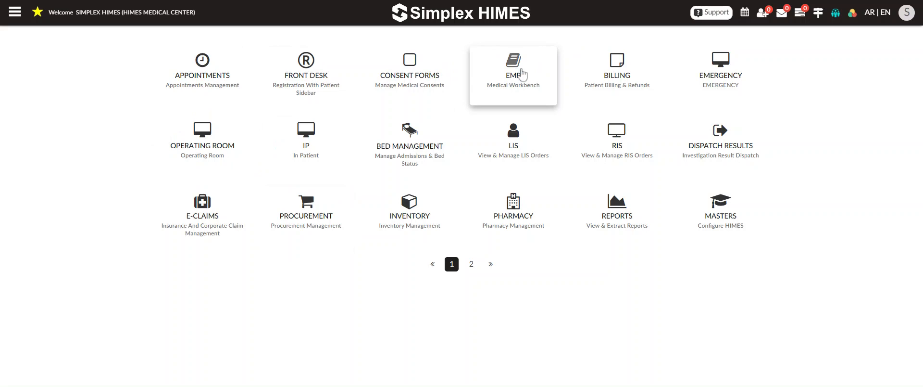
Step: Open the EMR Workstation and display its Workstation list of today's patients
left_click(513, 77)
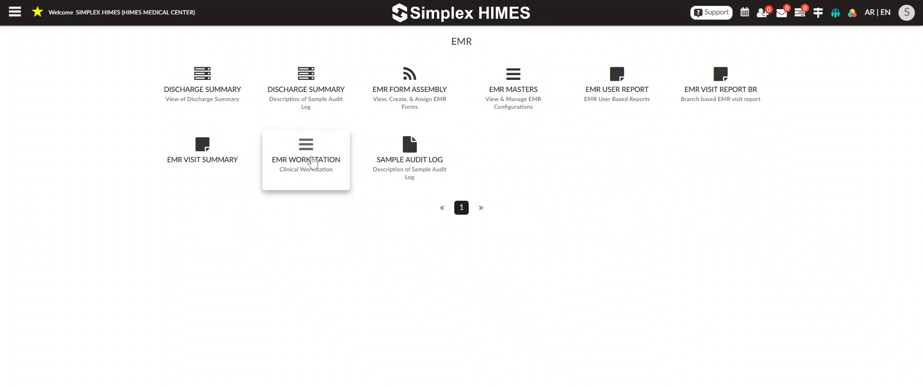
left_click(310, 161)
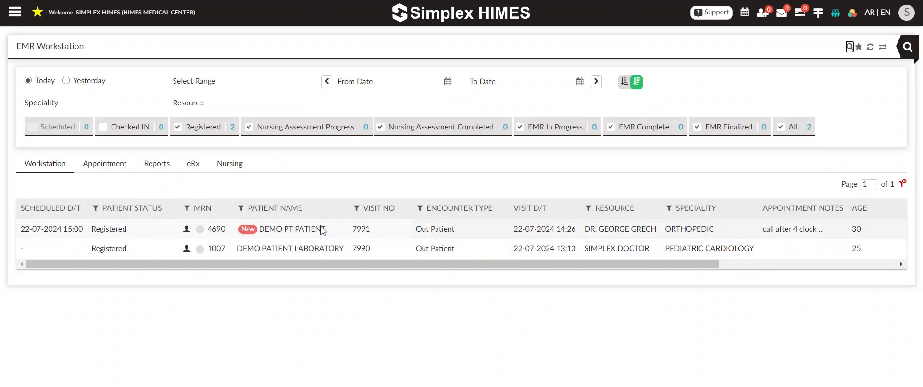
left_click(42, 166)
left_click_drag(139, 230, 91, 232)
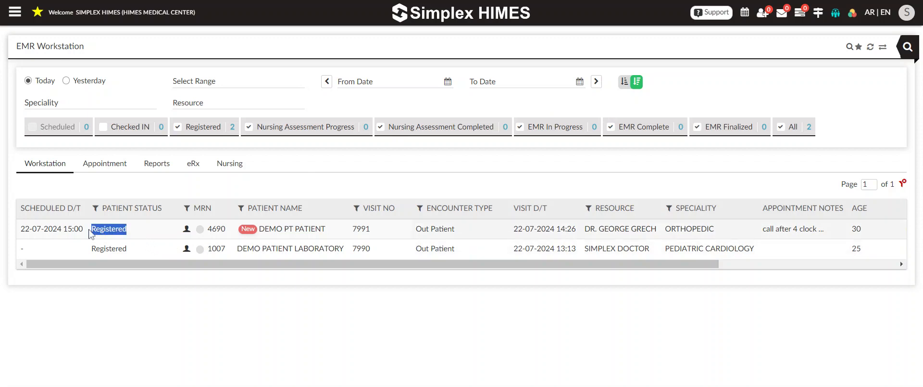
left_click(182, 329)
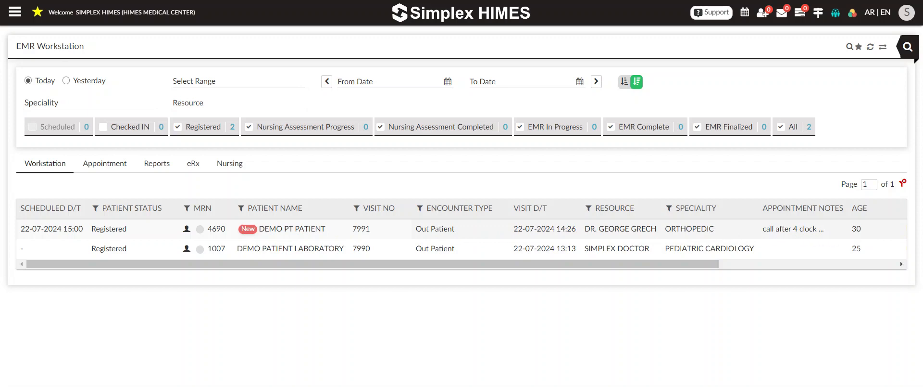
Step: Open the record of the new orthopedic out-patient scheduled at 15:00 and set the EMR form group to EMR NURSE-OP
left_click(288, 233)
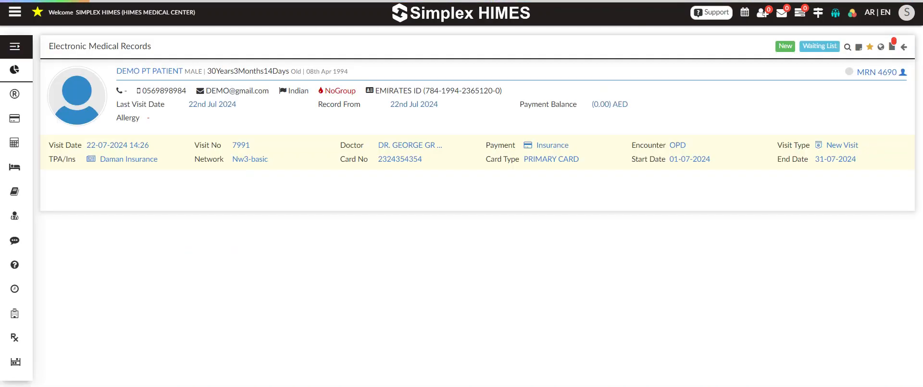
scroll(288, 236, "up", 2)
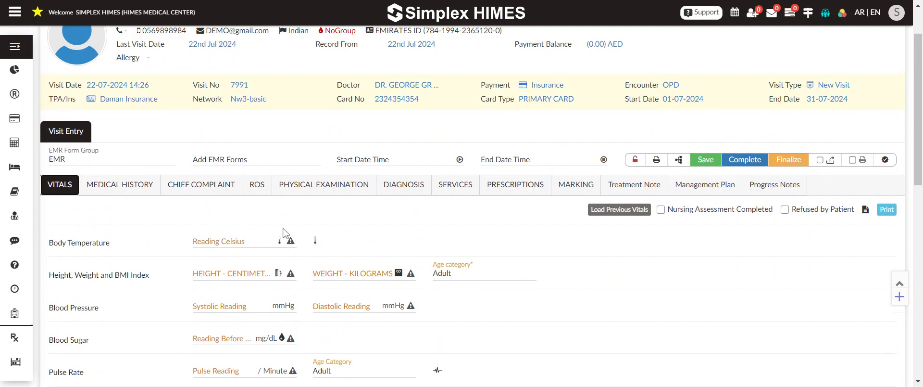
scroll(193, 232, "up", 1)
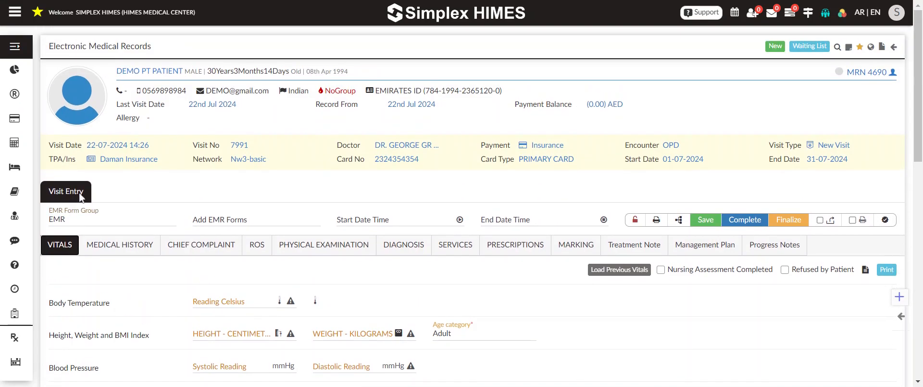
left_click(72, 219)
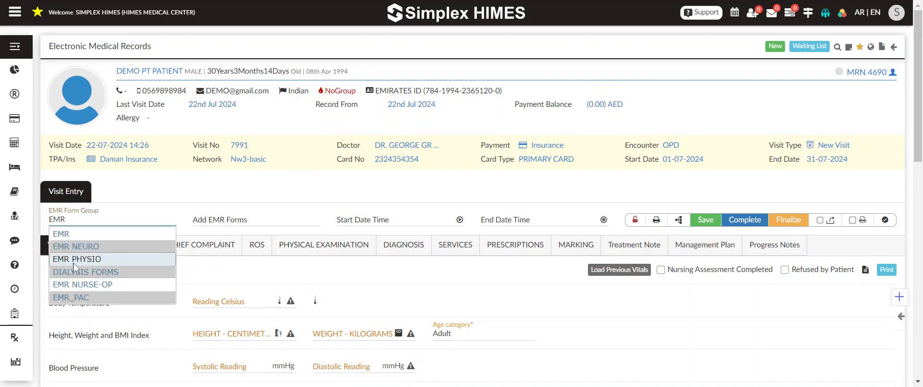
left_click(77, 285)
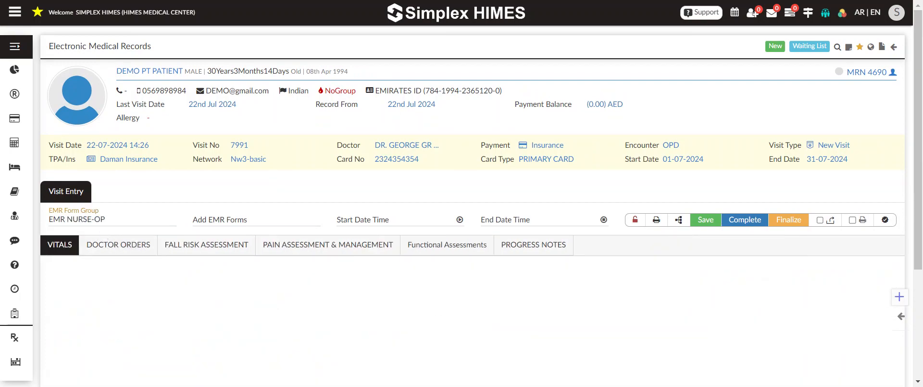
Step: Record the patient's body temperature as 36.5 Celsius, height as 170.00 cm and weight as 80 kg
scroll(169, 257, "down", 3)
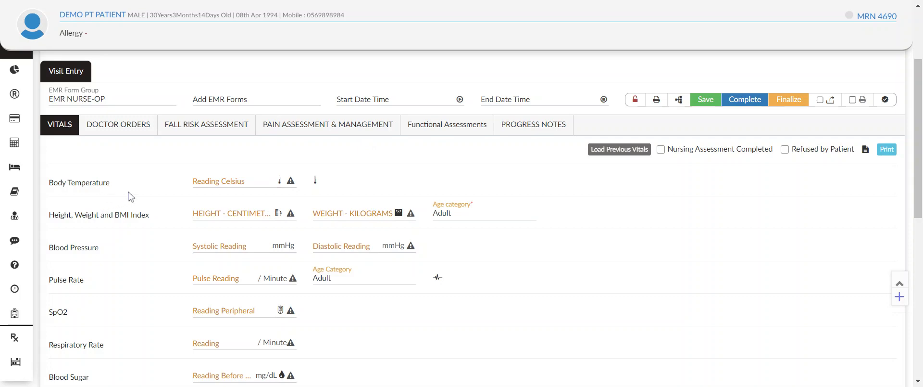
left_click(225, 182)
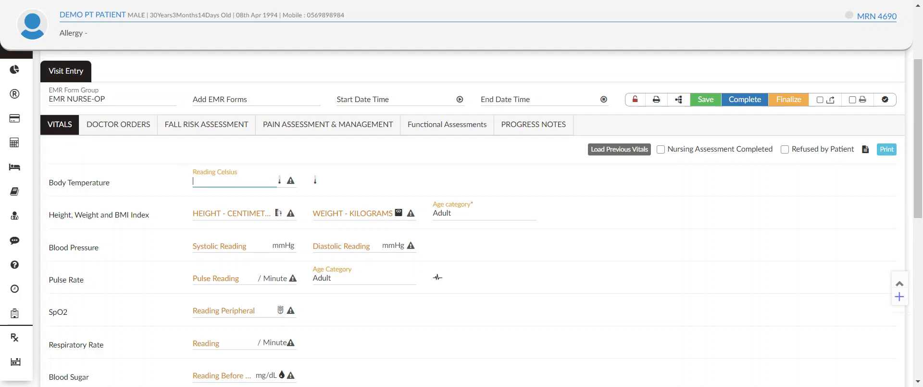
type("36.5")
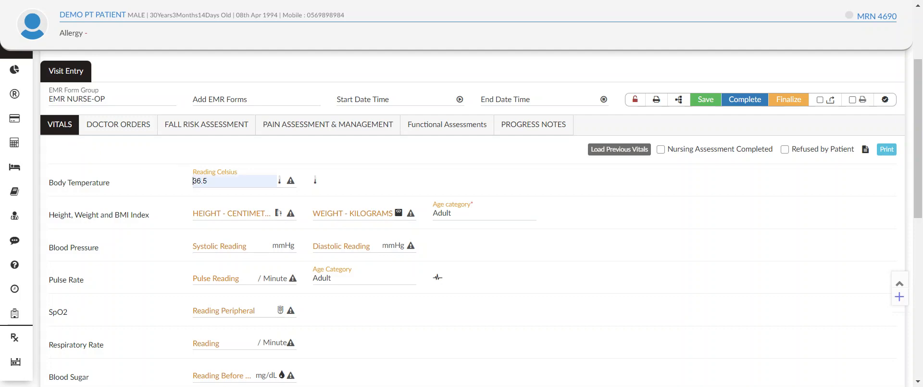
left_click(223, 214)
type("170.00")
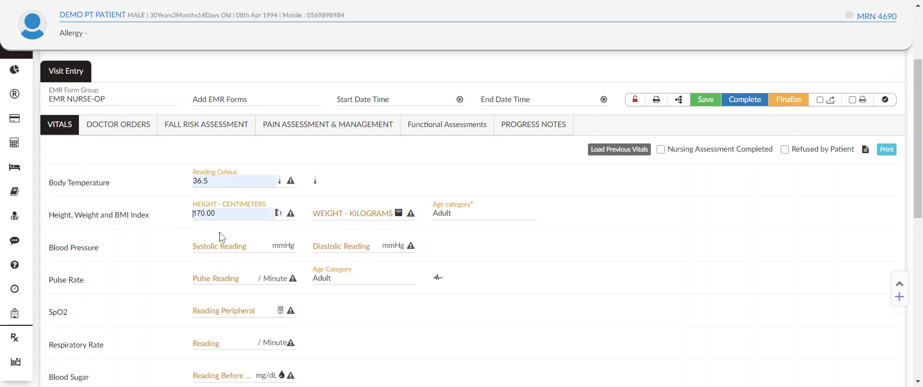
key("Tab")
type("80")
key("Tab")
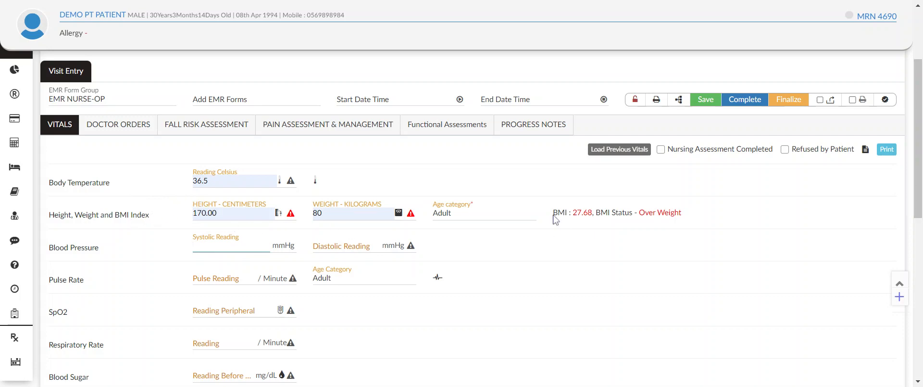
left_click_drag(553, 212, 675, 213)
Step: Record the blood pressure with a systolic reading of 120 and a diastolic reading of 80 mmHg
left_click(198, 249)
type("120")
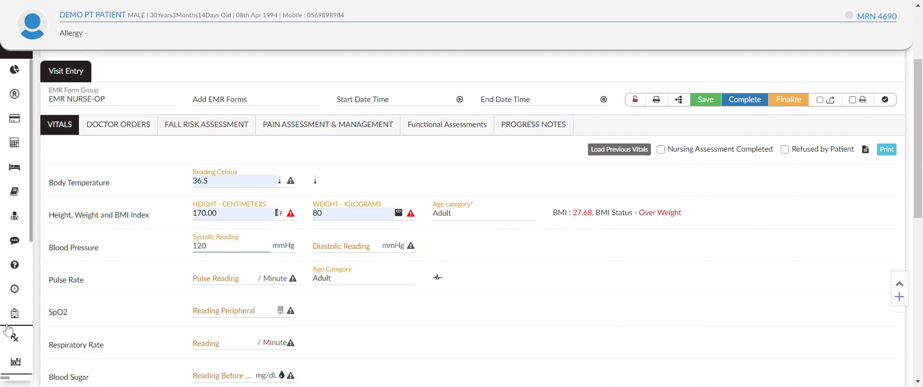
key("Tab")
type("80")
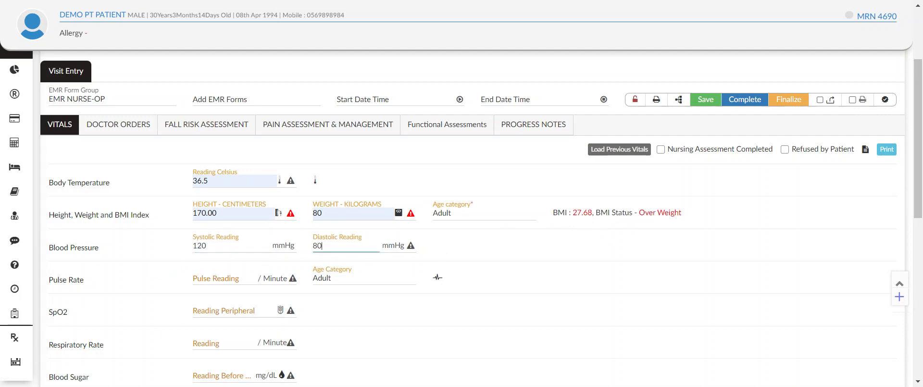
Step: Enter 99 as the peripheral SpO2 reading and 150 mg/dL as the blood sugar before meal
scroll(325, 272, "down", 3)
left_click(236, 190)
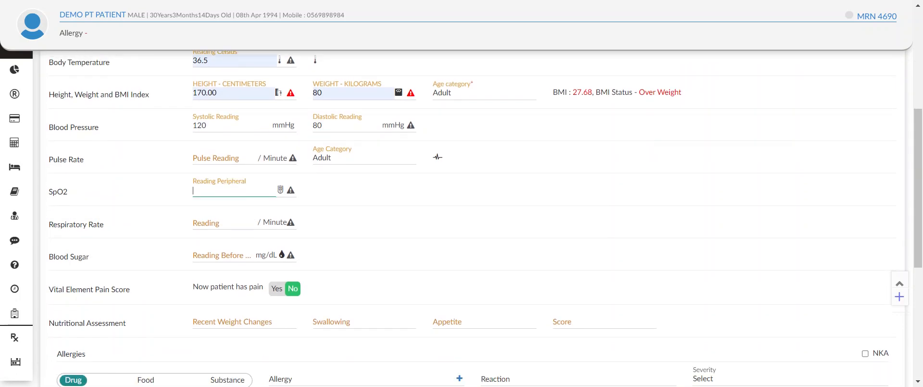
type("99")
left_click(220, 253)
type("150")
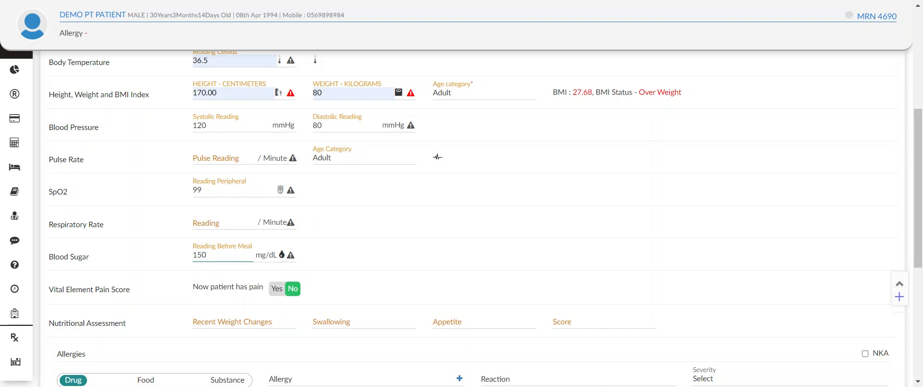
Step: Mark the patient as currently having pain and choose a score of 6 on the numeric pain scale
scroll(226, 267, "down", 1)
left_click(278, 229)
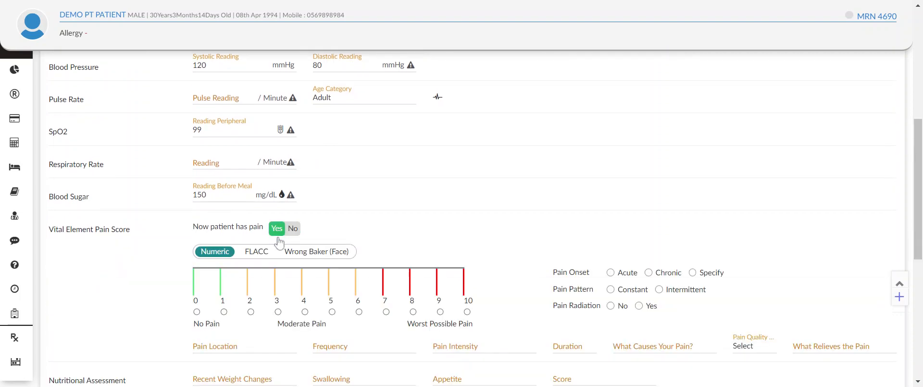
left_click(284, 230)
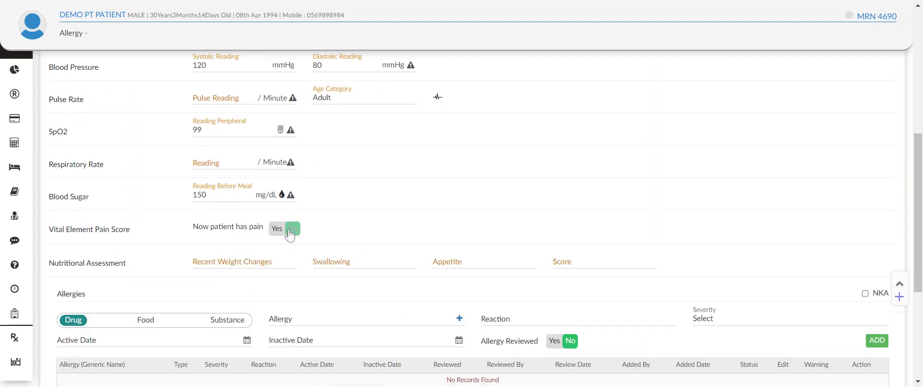
left_click(281, 231)
left_click(359, 311)
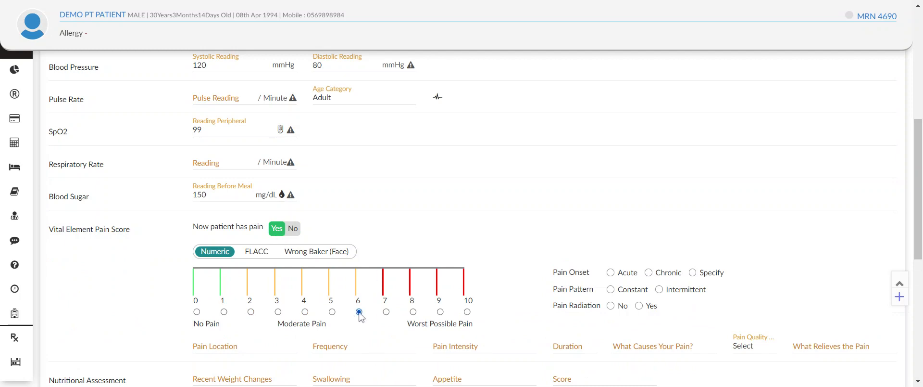
Step: Add a drug allergy to ciprofloxacin with Mild severity to the patient's allergies
scroll(371, 320, "down", 3)
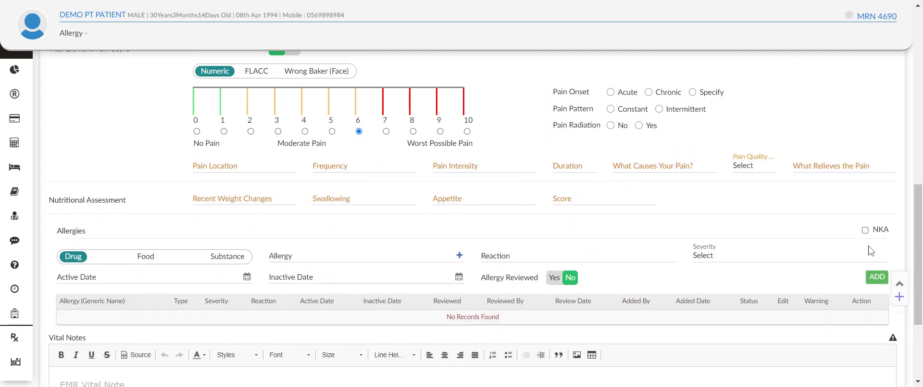
left_click_drag(57, 231, 121, 231)
left_click(153, 261)
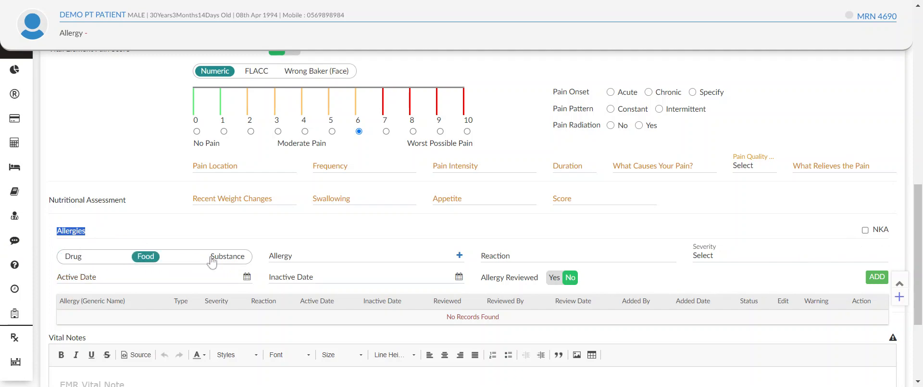
left_click(230, 258)
left_click(88, 262)
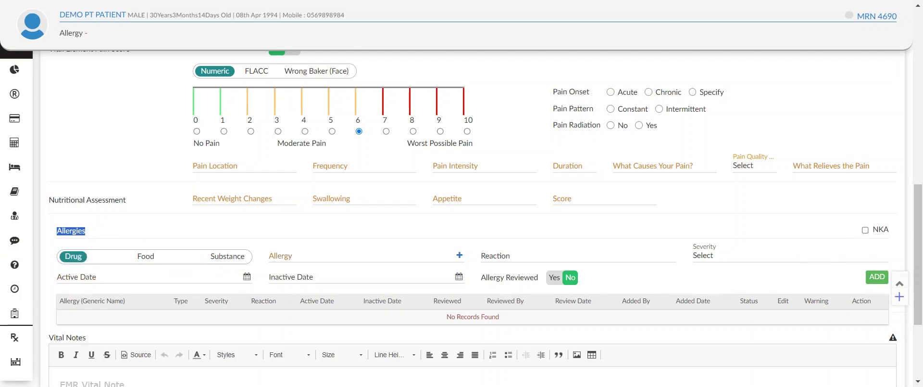
left_click(365, 256)
scroll(368, 325, "down", 10)
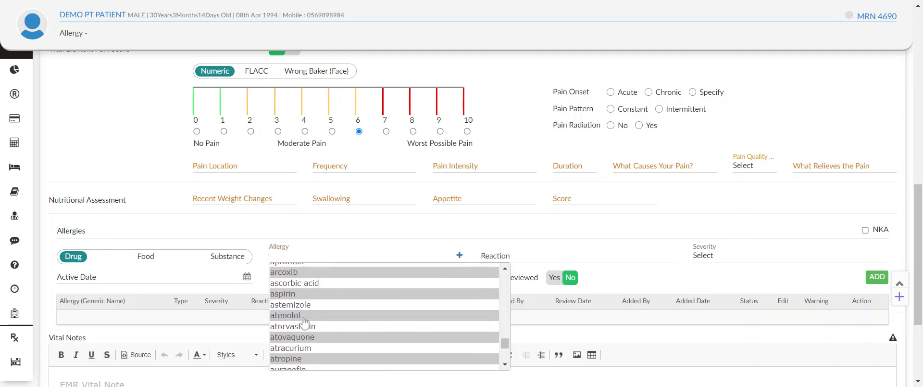
type("p")
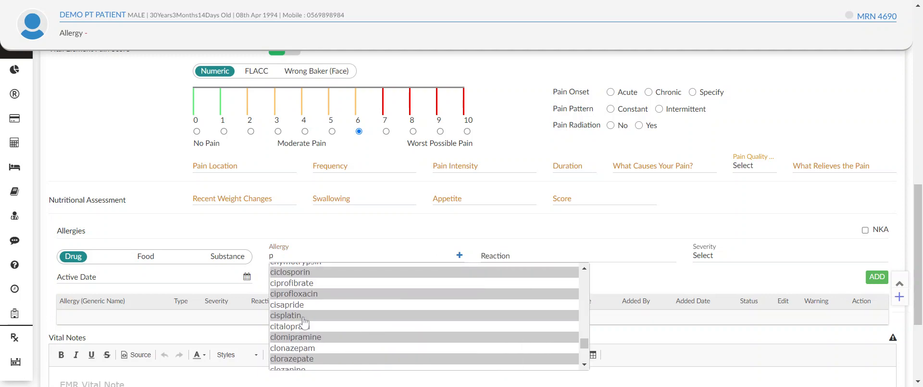
left_click(311, 294)
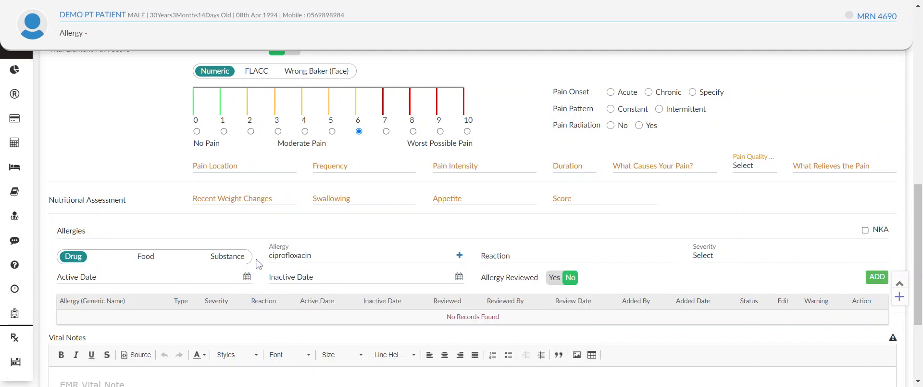
left_click(736, 267)
left_click(740, 291)
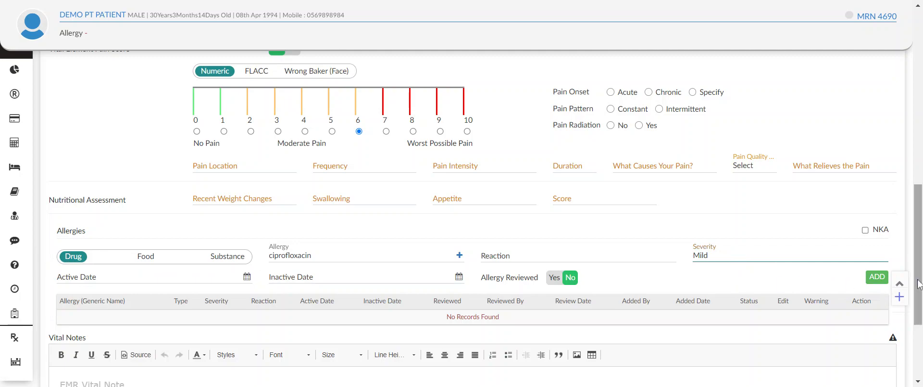
left_click(877, 276)
Step: Review the entered vitals, pain score, allergy entry and vital notes area of the form
scroll(630, 288, "down", 4)
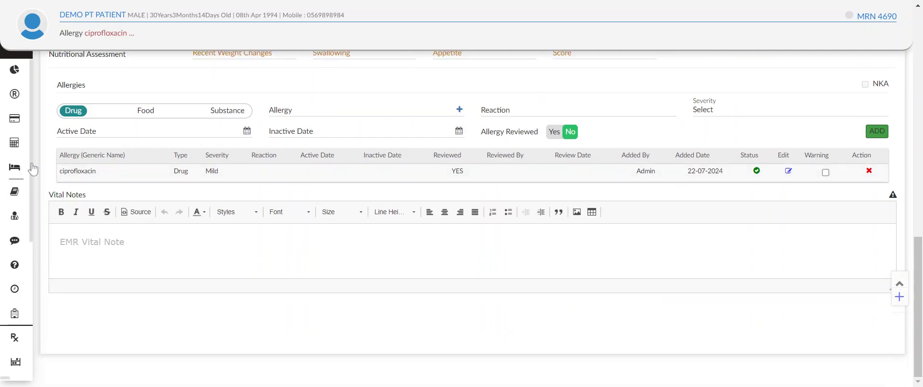
scroll(610, 266, "up", 5)
scroll(609, 266, "up", 10)
scroll(609, 264, "down", 11)
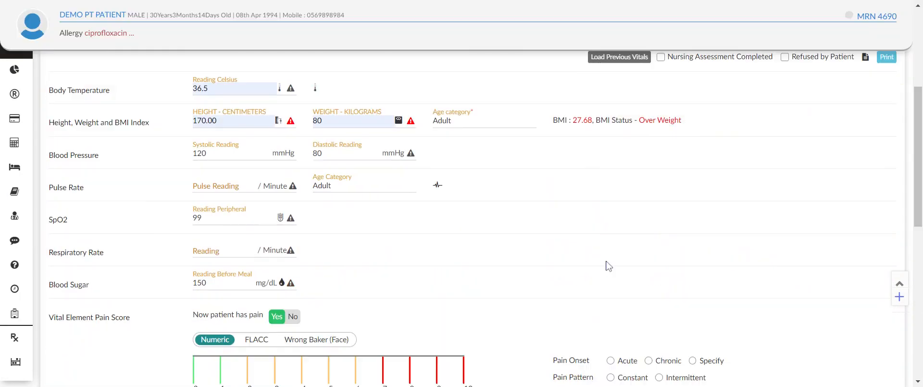
scroll(368, 266, "down", 3)
scroll(367, 266, "up", 10)
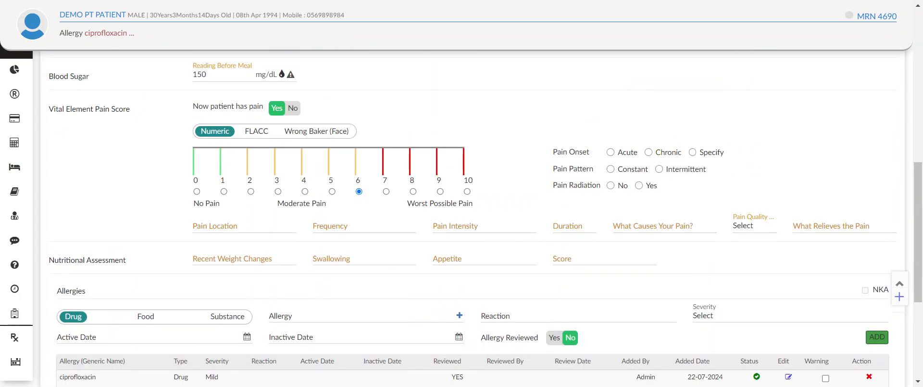
scroll(380, 274, "down", 5)
scroll(235, 219, "down", 4)
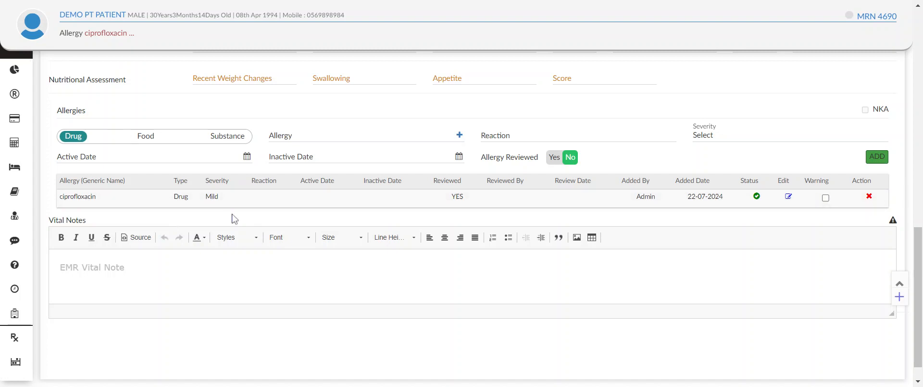
Step: Save the vitals with the nursing assessment marked as completed, and return to the EMR Workstation list
scroll(235, 219, "up", 12)
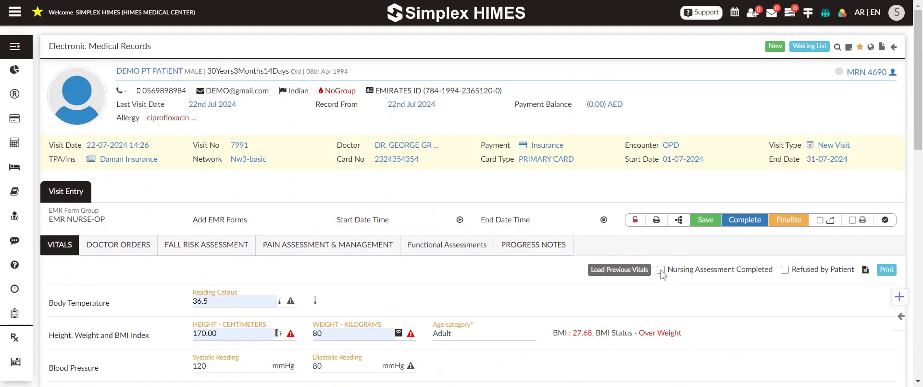
left_click(661, 269)
left_click(706, 220)
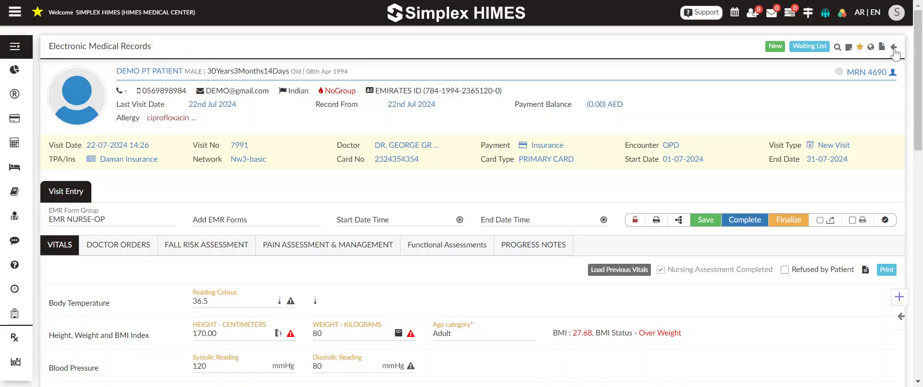
left_click(893, 48)
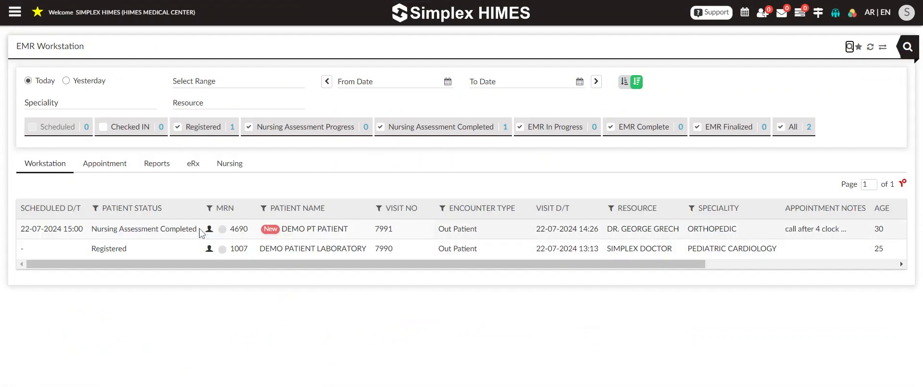
Step: Check the patient statuses in the worklist and open the medical record of the out-patient whose nursing assessment is completed
left_click_drag(199, 229, 86, 232)
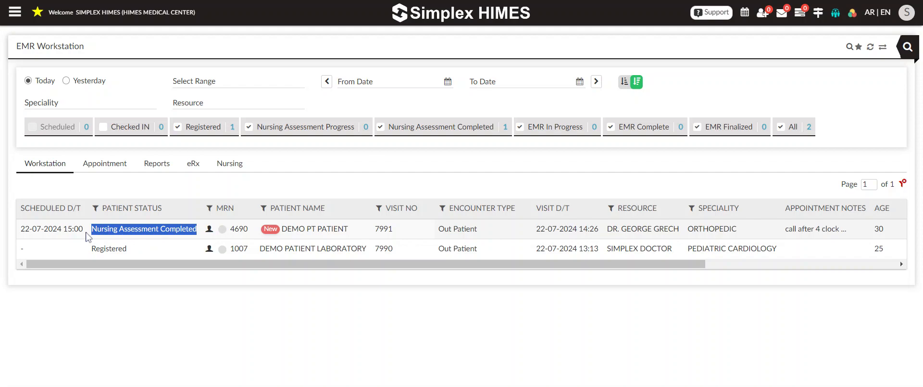
left_click(145, 277)
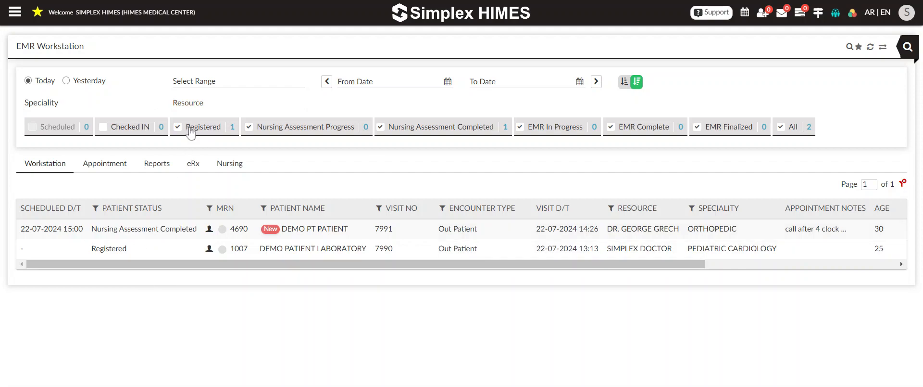
left_click_drag(128, 249, 93, 251)
left_click(155, 281)
left_click(292, 229)
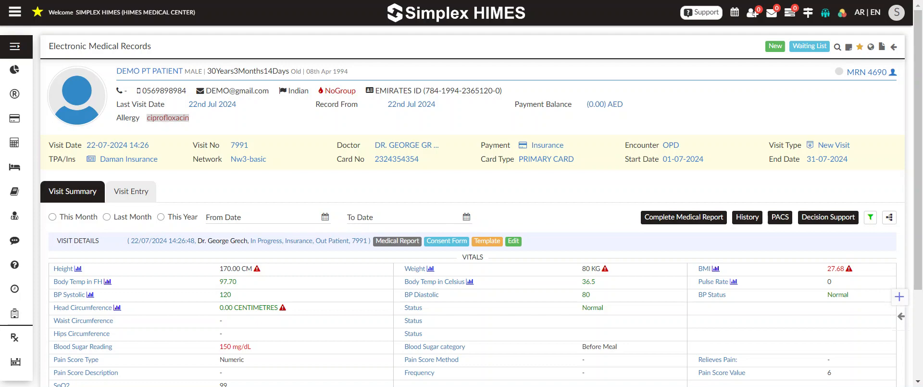
Step: Review the visit summary, including the visit date, doctor, recorded vitals and services
scroll(197, 264, "down", 3)
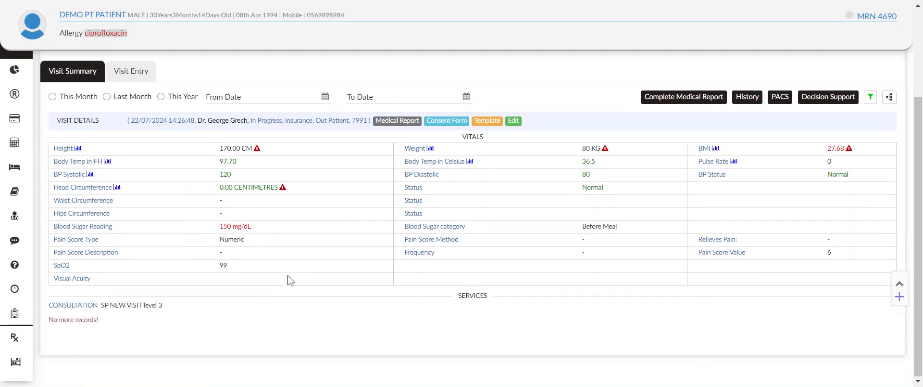
scroll(288, 278, "up", 3)
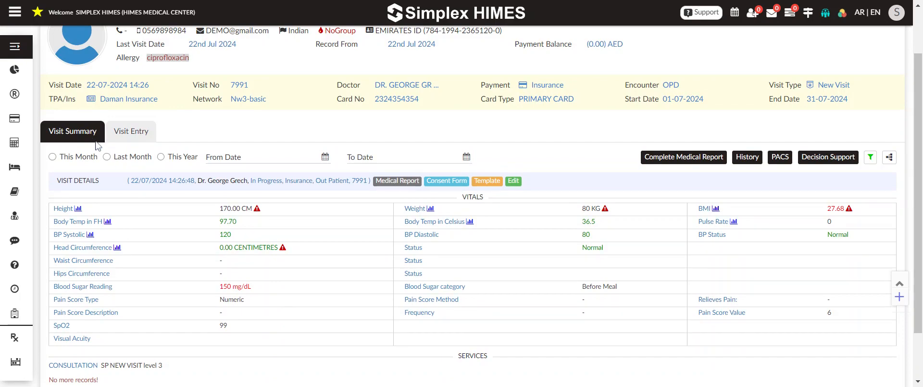
left_click_drag(128, 181, 177, 181)
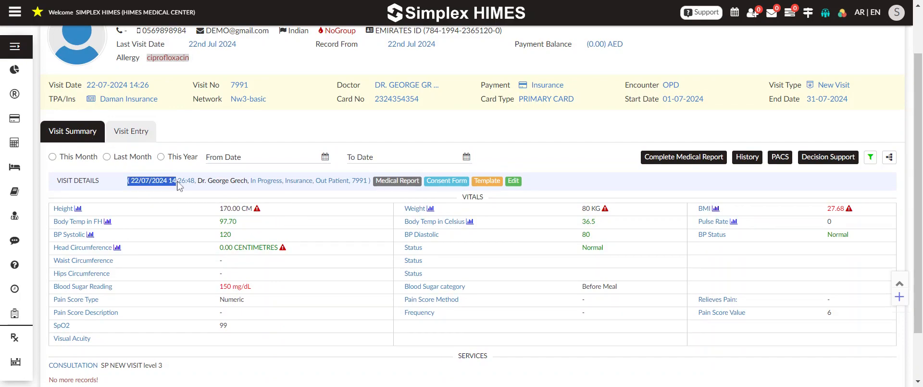
left_click(213, 187)
left_click_drag(211, 183, 262, 185)
scroll(297, 293, "down", 2)
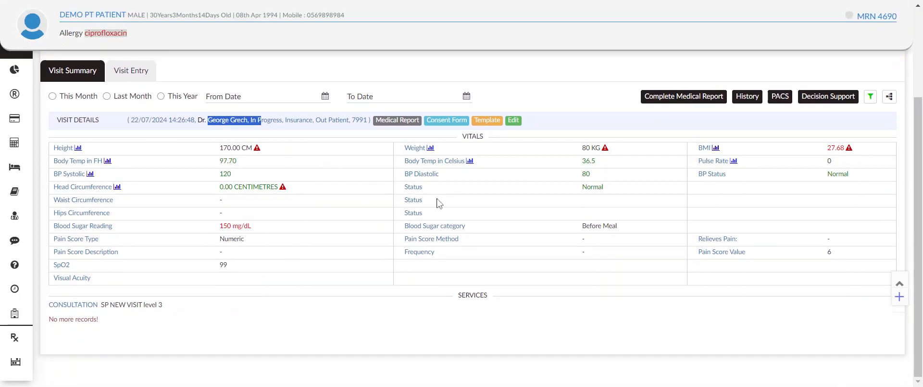
left_click(269, 223)
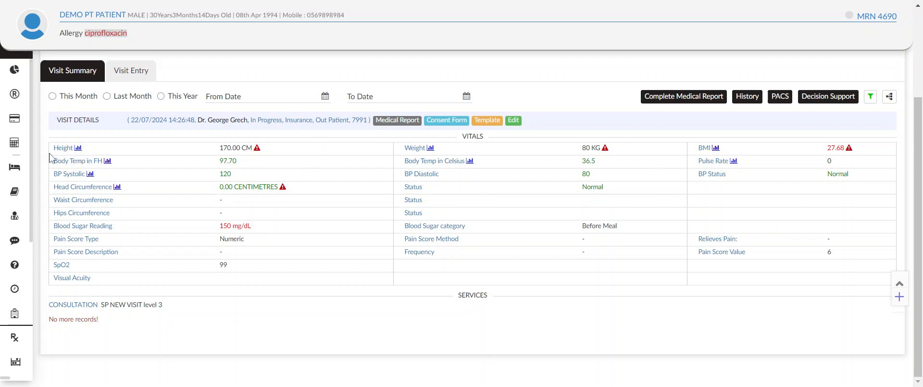
Step: View the height trend graph from the visit summary's vitals and close it
left_click(78, 149)
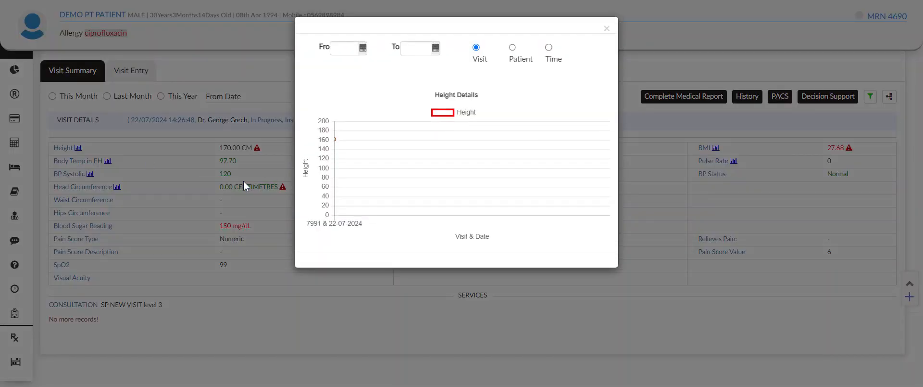
left_click(243, 179)
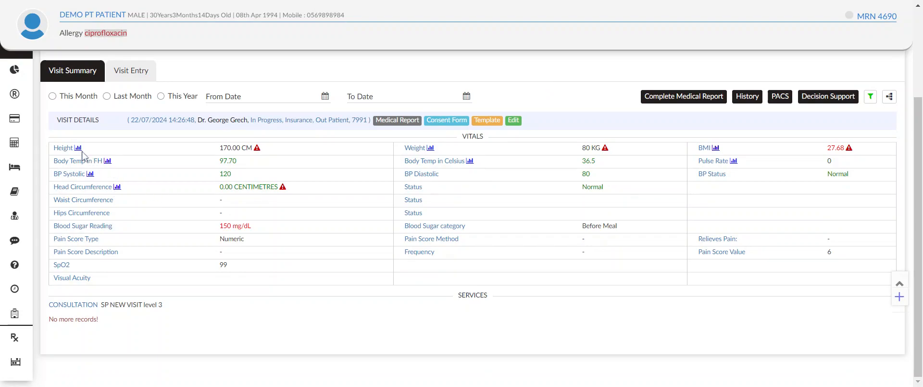
left_click(77, 149)
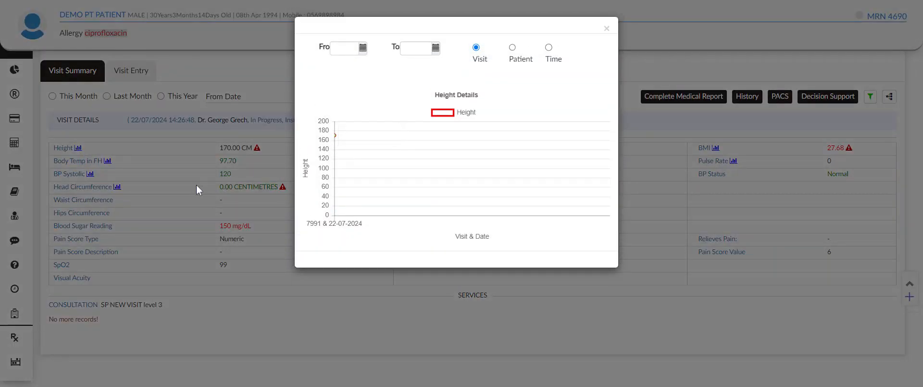
left_click(141, 181)
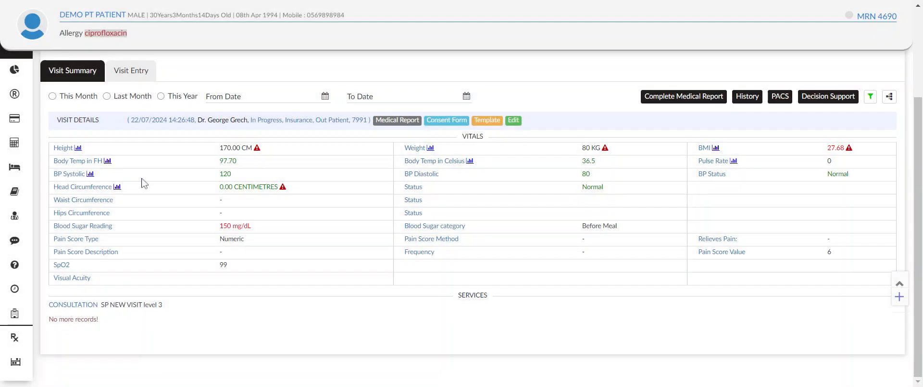
Step: Open the visit entry for the patient and review the vitals form
scroll(174, 225, "up", 3)
scroll(173, 236, "down", 3)
scroll(212, 270, "up", 3)
left_click(137, 192)
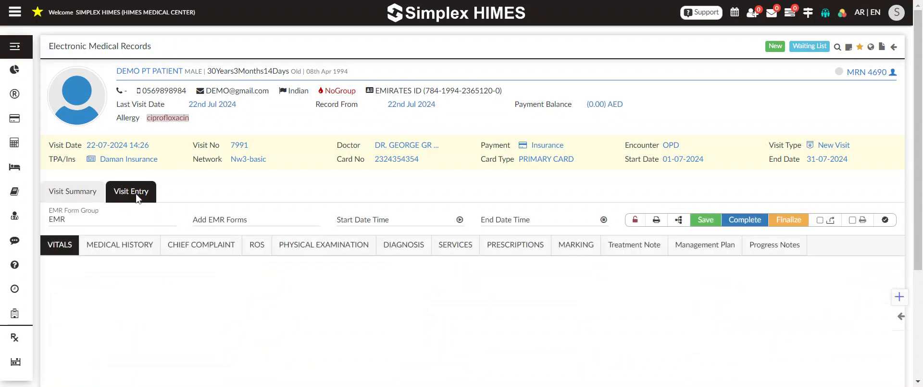
scroll(126, 190, "down", 3)
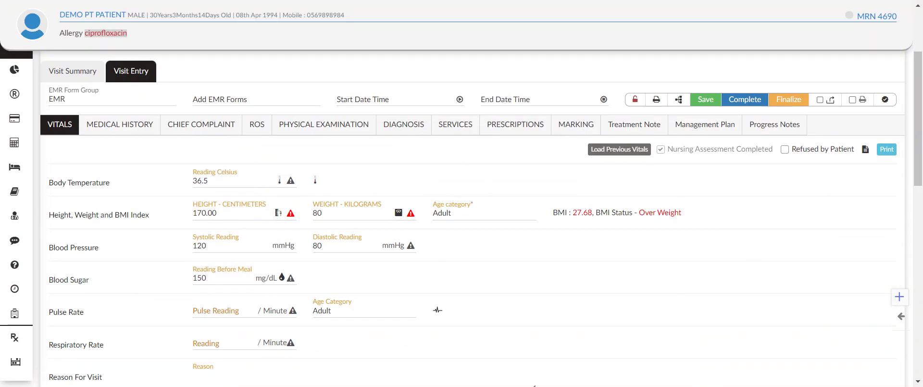
Step: Open the Medical History form, glancing at Chief Complaint, and examine its medical, family and social history sections
left_click(121, 137)
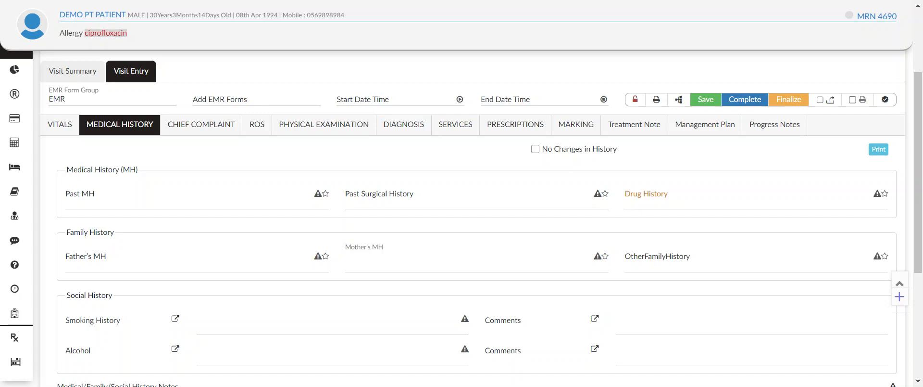
left_click(182, 130)
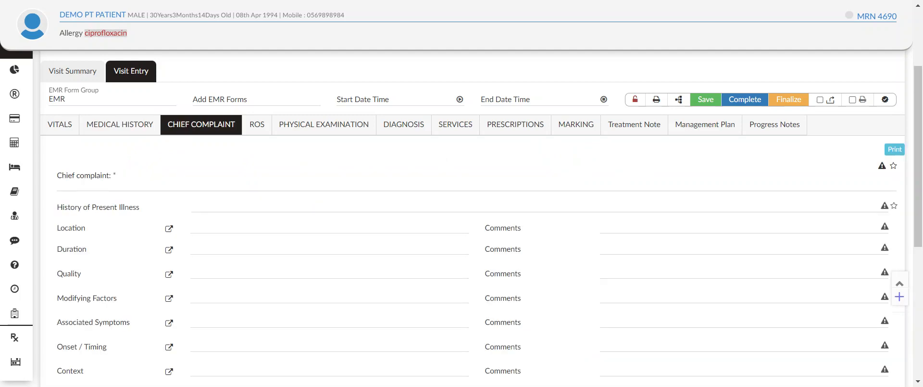
left_click(138, 128)
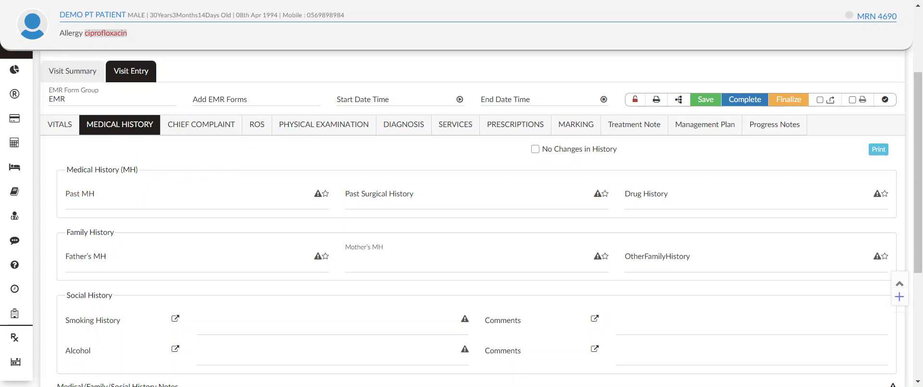
left_click(80, 195)
scroll(80, 192, "down", 1)
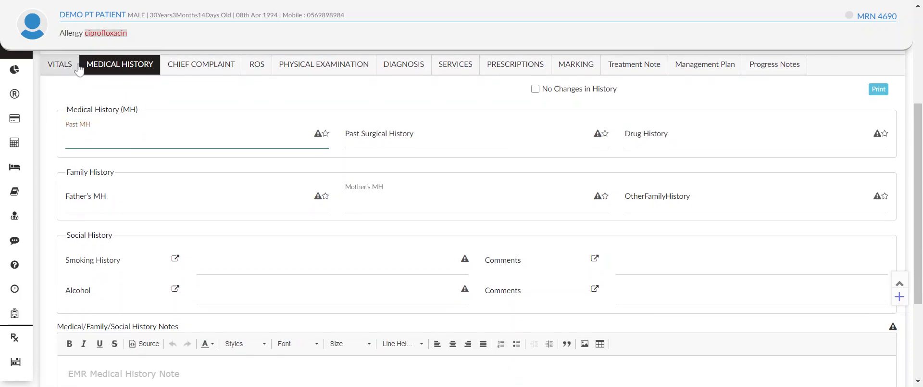
left_click_drag(67, 110, 129, 110)
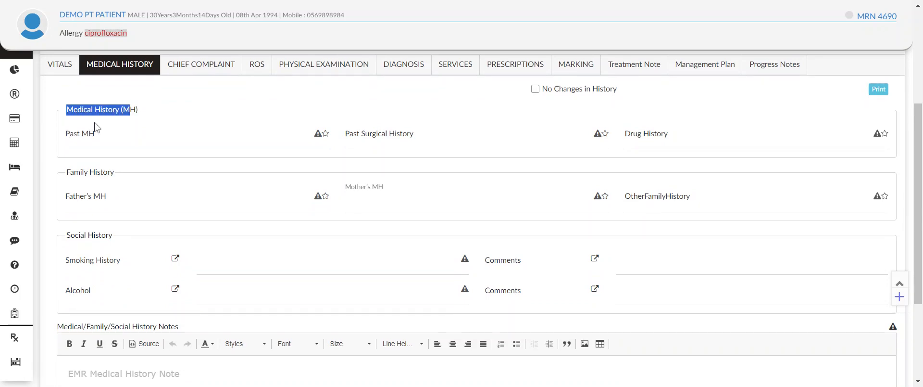
left_click_drag(67, 172, 114, 172)
left_click_drag(67, 235, 115, 236)
Step: Enter "type 2 diab" as the patient's past medical history
left_click(122, 145)
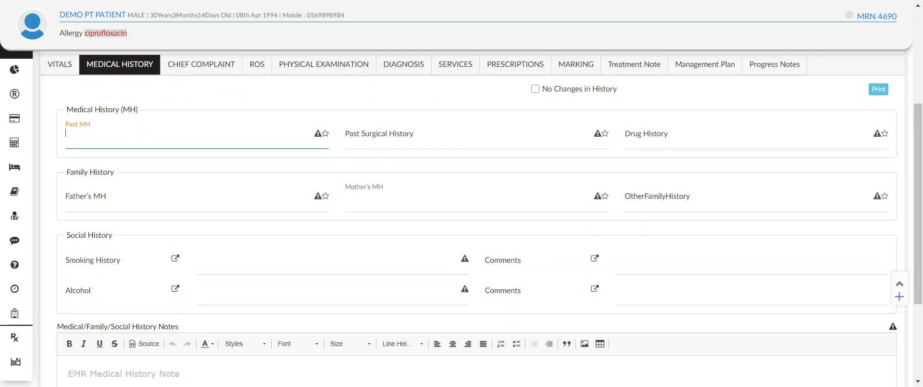
scroll(476, 216, "up", 1)
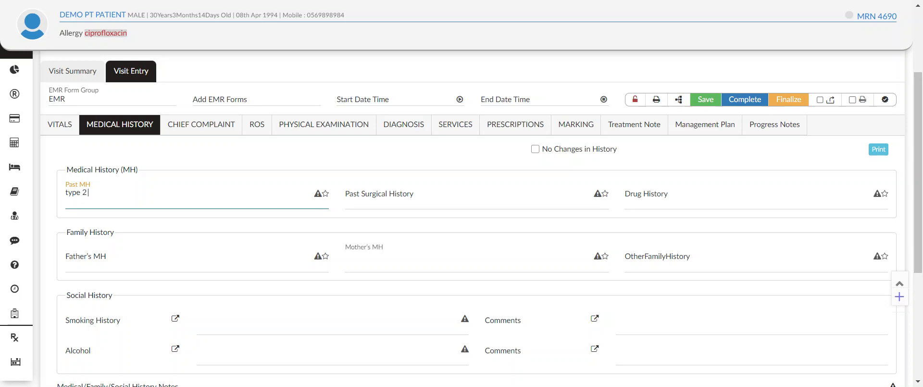
type("type 2 diab")
left_click(145, 263)
left_click(140, 197)
scroll(137, 231, "down", 1)
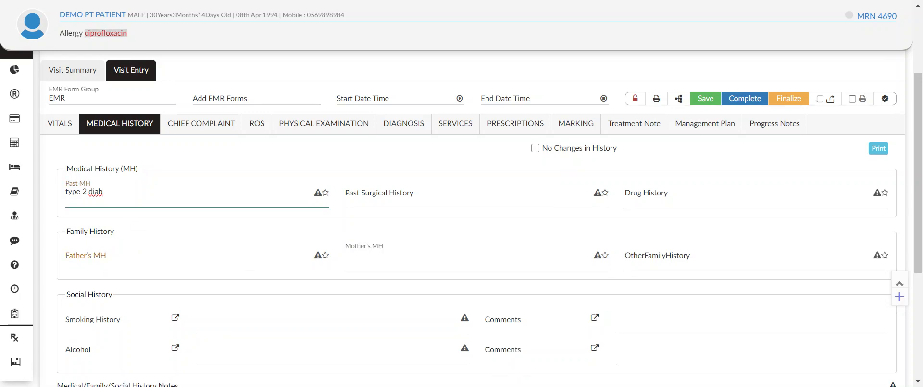
left_click(153, 202)
Step: Record "nil" for both smoking history and alcohol in the social history section
left_click(233, 260)
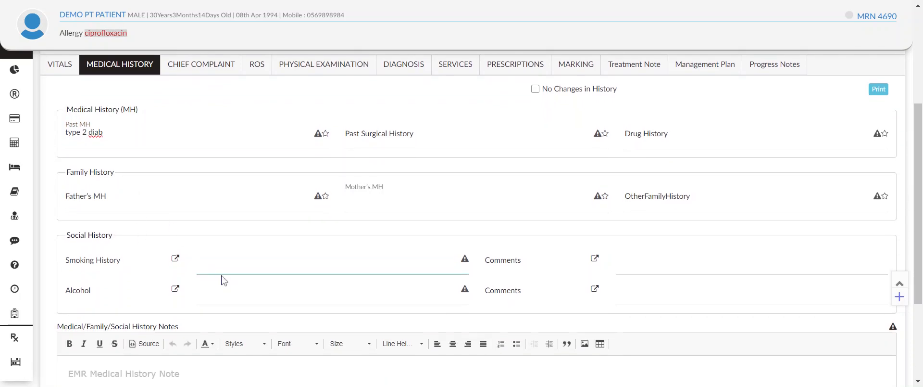
type("nil")
left_click(214, 289)
type("n")
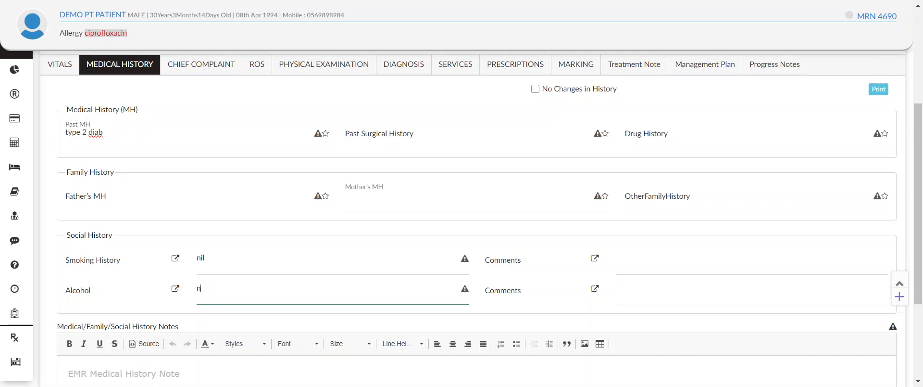
type("il")
Step: Open the Chief Complaint form and enter "patient is having fever since last 2 days" as the chief complaint
scroll(325, 275, "up", 3)
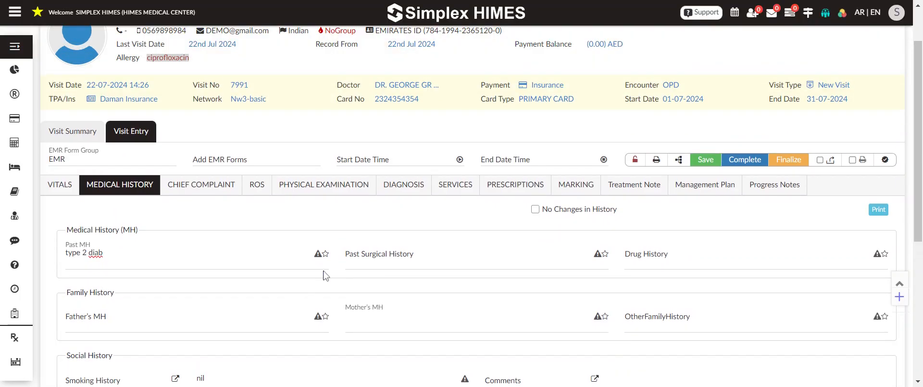
left_click(192, 188)
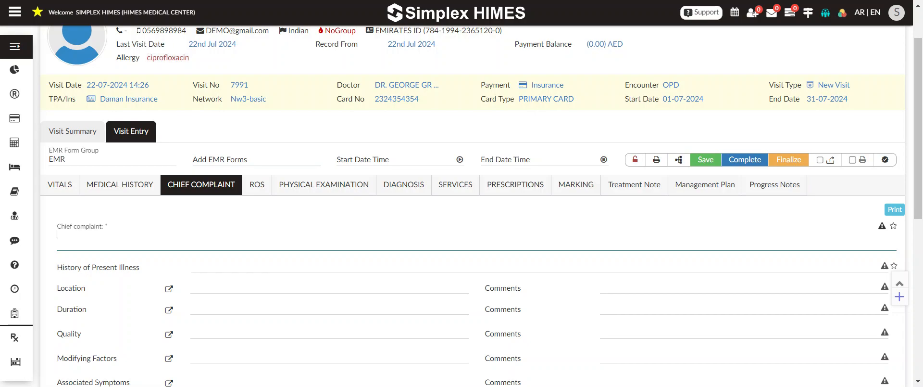
type("ti")
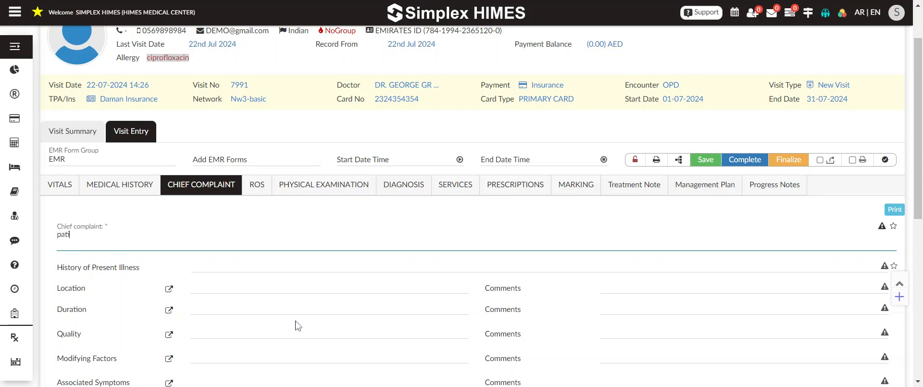
type("ent")
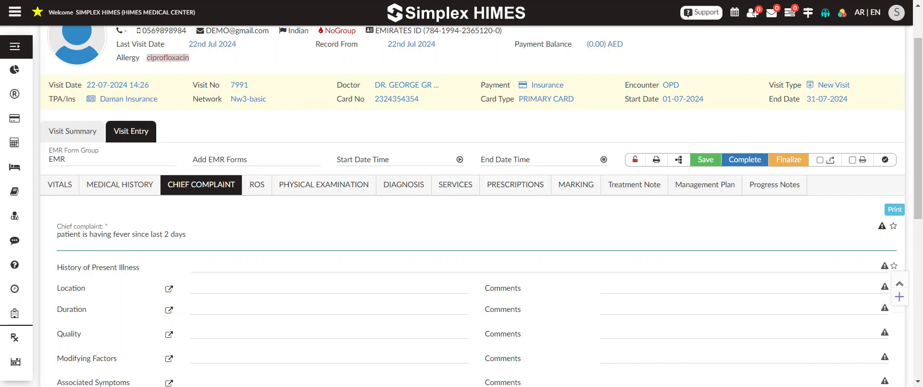
scroll(893, 228, "down", 3)
scroll(894, 228, "up", 3)
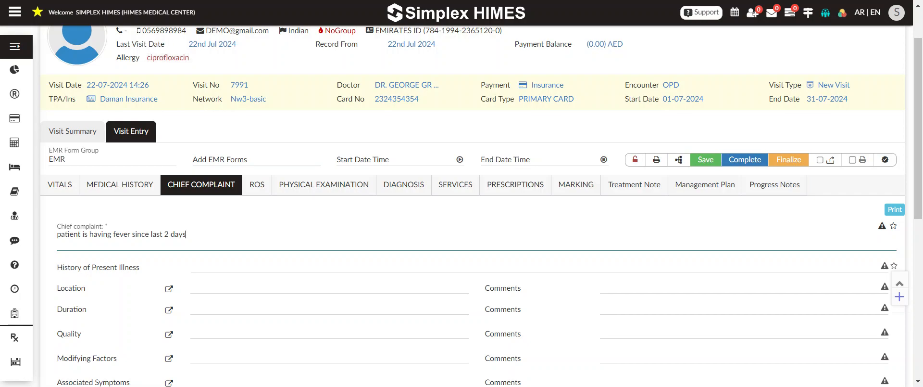
Step: Add the saved favourite complaint "Patient a 36 yr male with history of diabetes..." to the chief complaint and delete the typed fever sentence
left_click(893, 225)
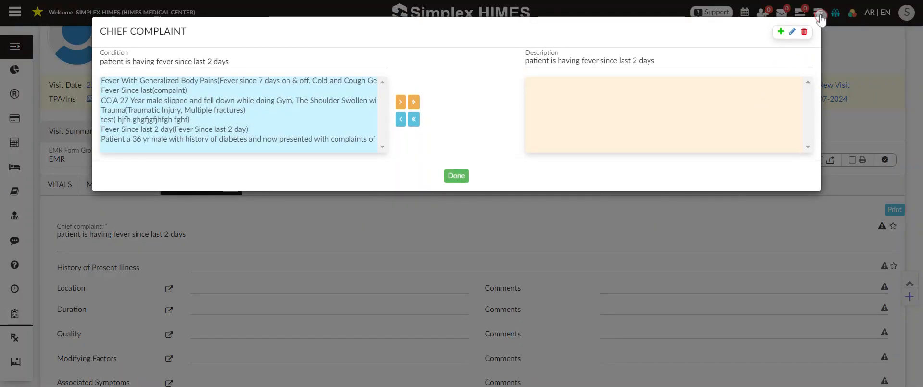
left_click(821, 15)
left_click(892, 226)
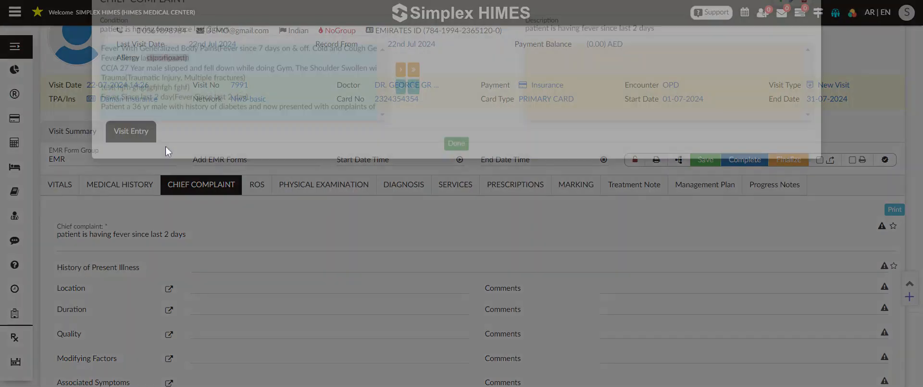
left_click(240, 120)
left_click(277, 140)
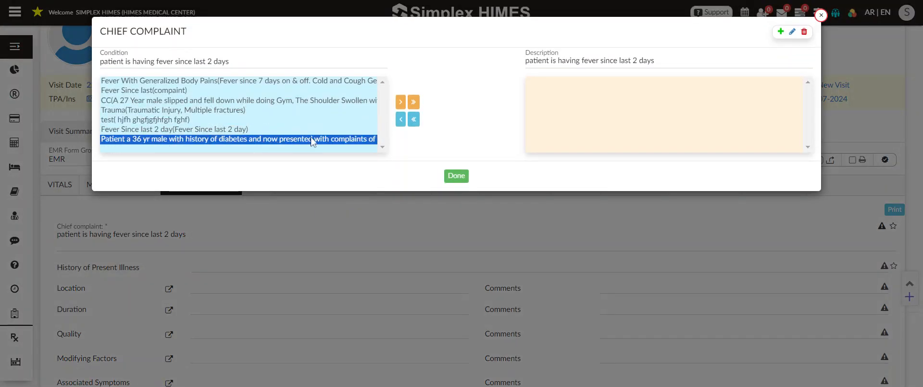
left_click(401, 102)
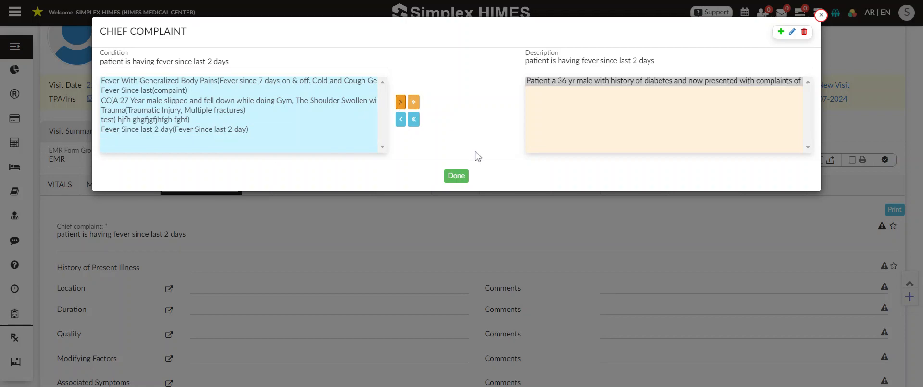
left_click(449, 176)
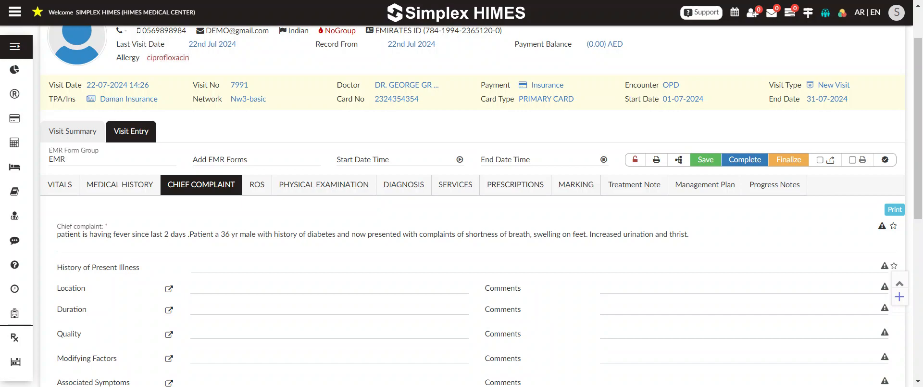
left_click_drag(189, 235, 29, 237)
key("BackSpace")
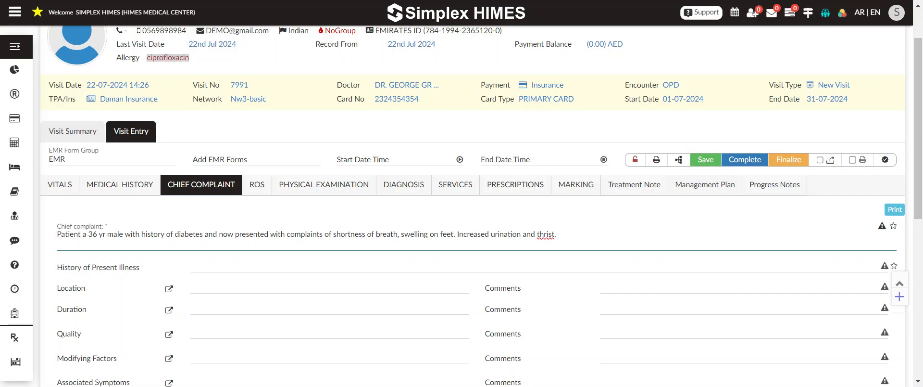
Step: Look over the rest of the Chief Complaint form and open the ROS (review of systems) form
right_click(544, 235)
left_click(555, 240)
scroll(418, 247, "down", 3)
scroll(418, 246, "up", 3)
left_click(258, 193)
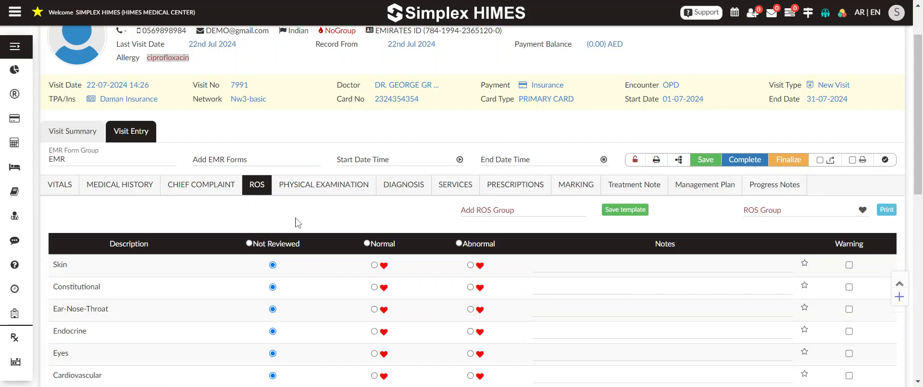
Step: Open the Physical Examination form and look through its list of body systems
left_click(307, 183)
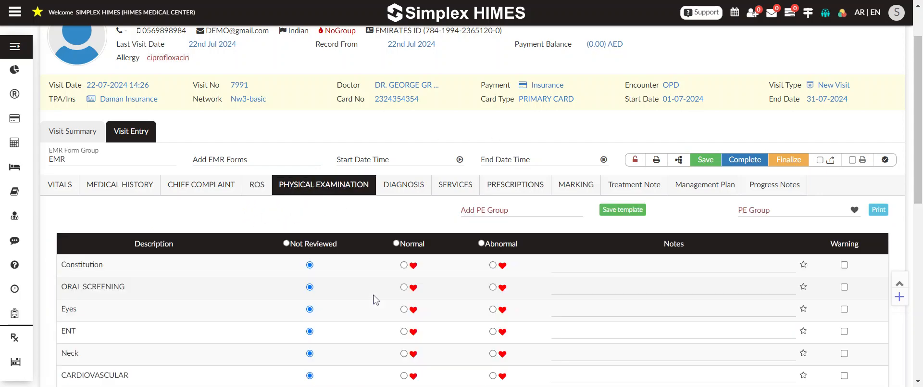
scroll(374, 300, "down", 2)
scroll(374, 300, "down", 1)
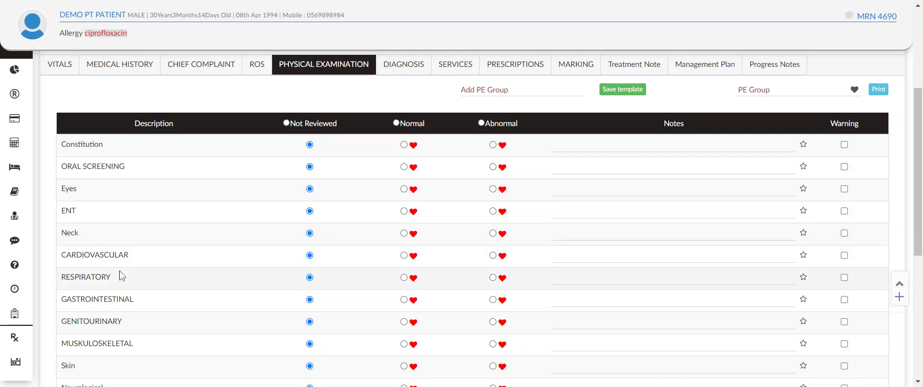
scroll(120, 275, "down", 2)
scroll(121, 275, "down", 1)
Step: Mark all physical examination systems as Normal and set ENT to Abnormal
scroll(120, 274, "up", 2)
left_click(396, 123)
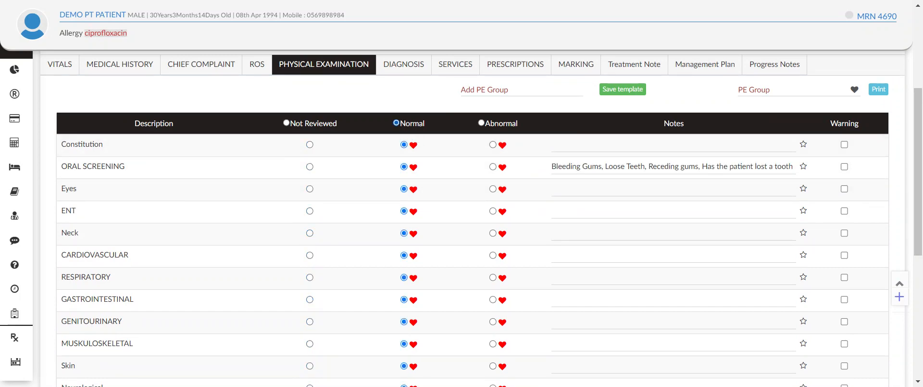
left_click(494, 212)
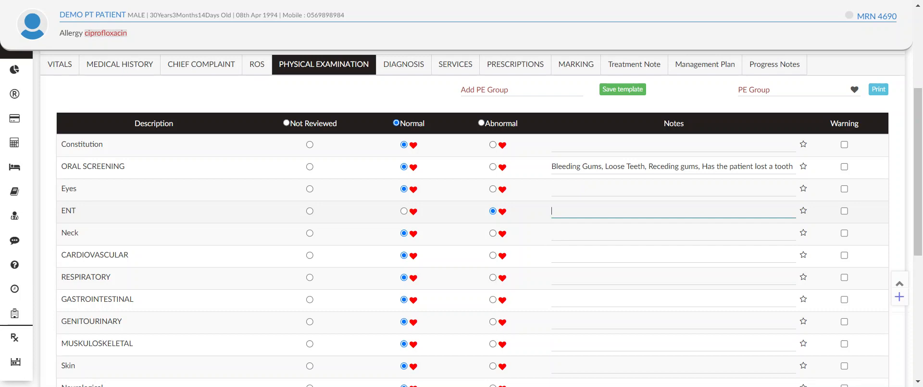
Step: Apply the saved "DIABETESE" physical examination group and check the findings it fills in
left_click(757, 91)
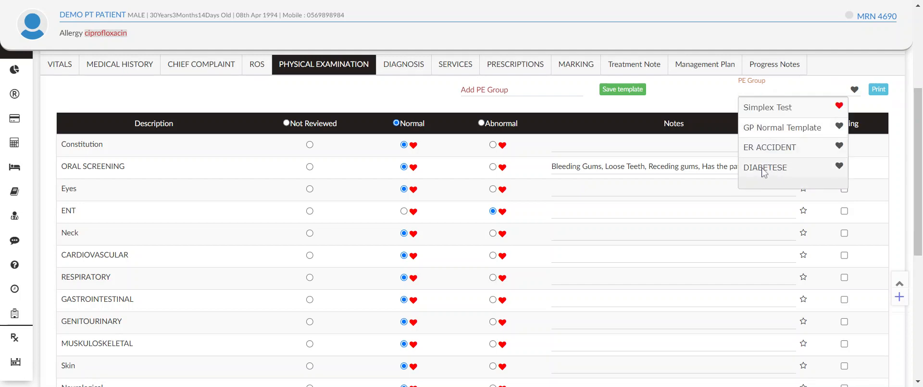
left_click(764, 169)
left_click(655, 185)
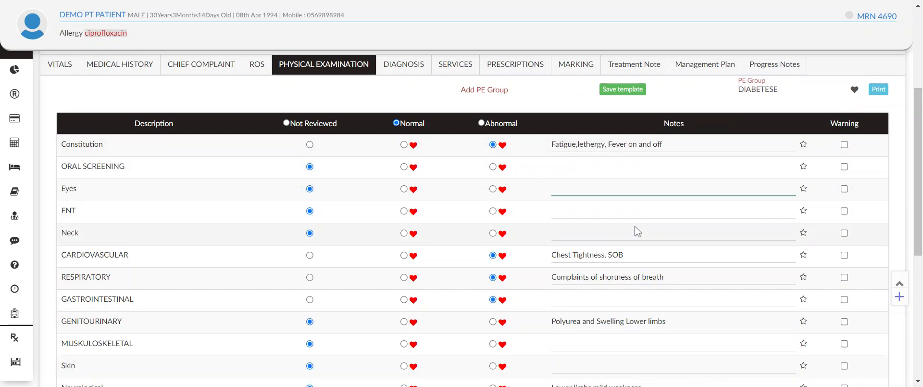
scroll(639, 231, "down", 3)
scroll(601, 257, "up", 3)
scroll(462, 217, "down", 4)
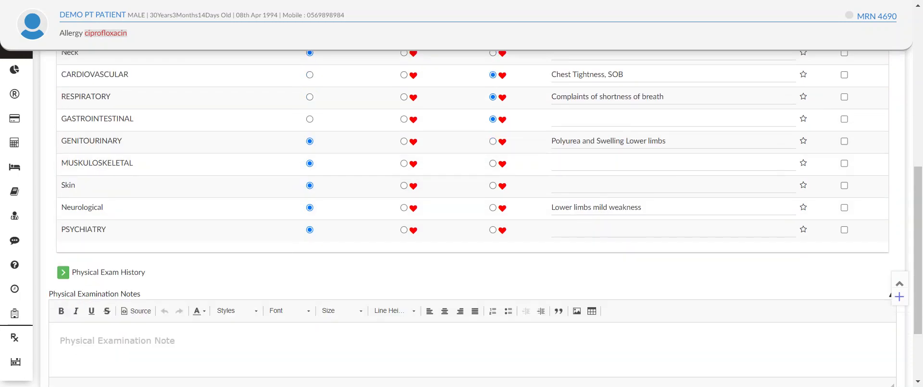
scroll(462, 217, "up", 8)
Step: Open the Diagnosis form, search ICD codes for "fever" and add R68.83 Chills (without fever)
left_click(401, 246)
scroll(468, 327, "down", 3)
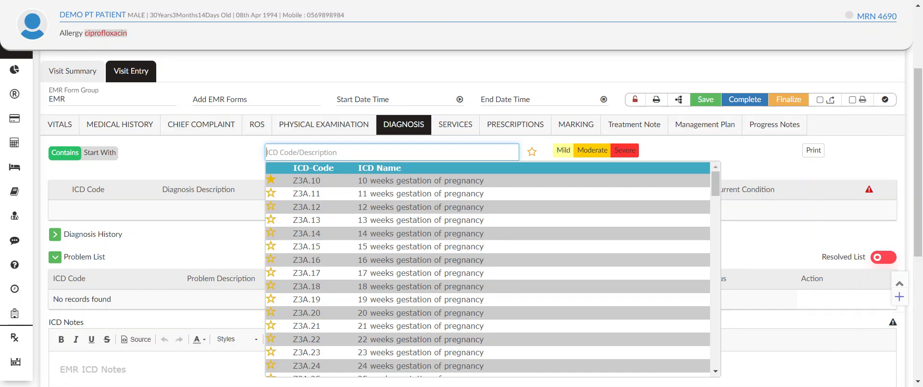
type("fever")
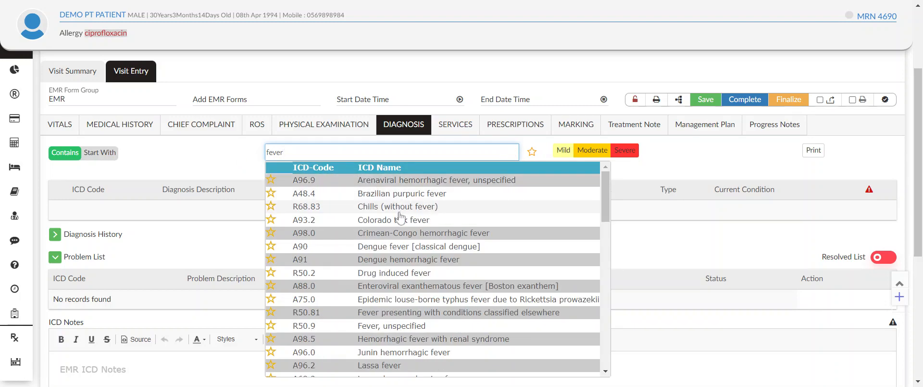
left_click(389, 206)
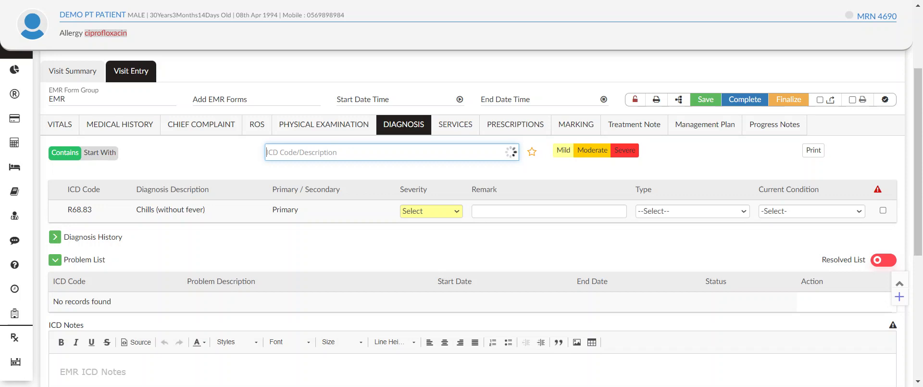
Step: Search ICD codes for "diab" and add E23.2 Diabetes insipidus as a second diagnosis
type("di")
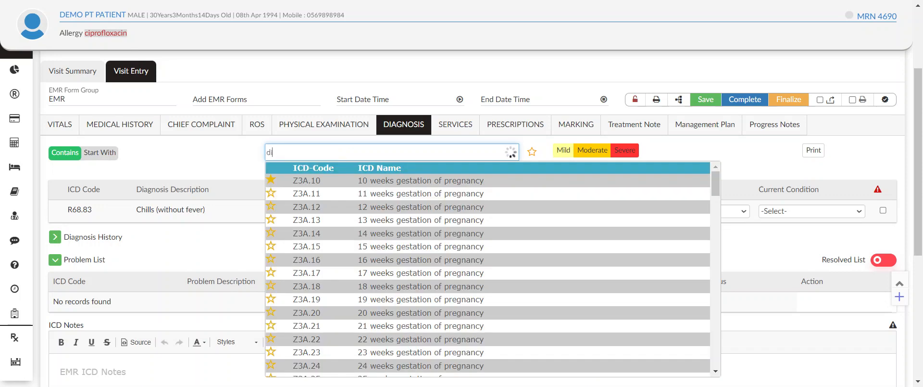
type("ab")
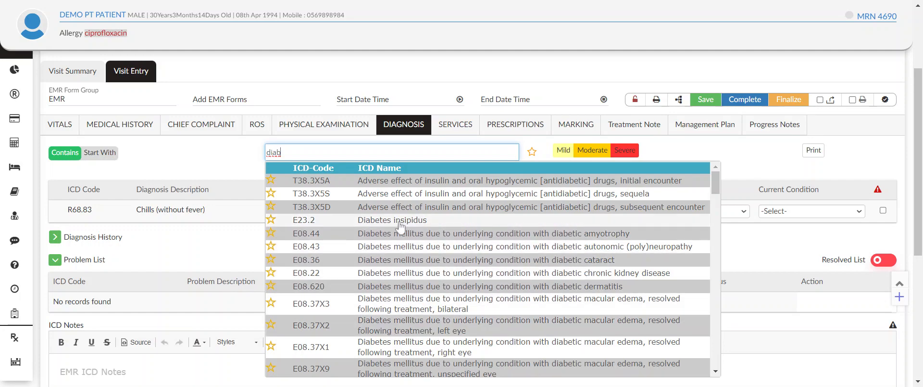
left_click(375, 220)
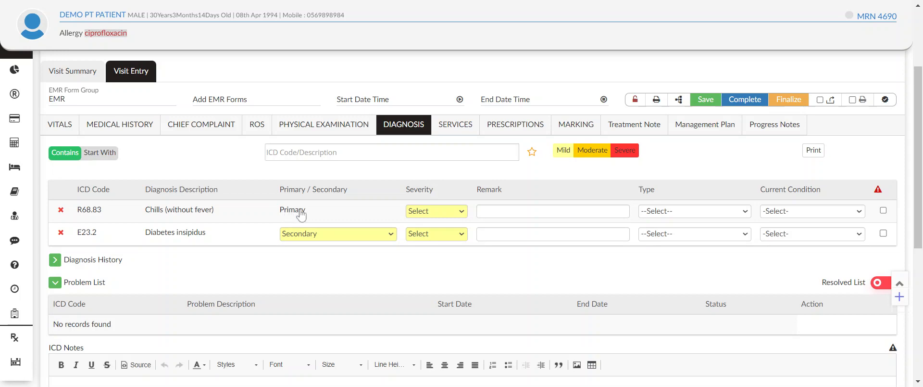
Step: Reorder the diagnoses to make Diabetes insipidus primary and then restore Chills (without fever) as primary
left_click_drag(199, 241, 255, 243)
left_click_drag(173, 241, 282, 205)
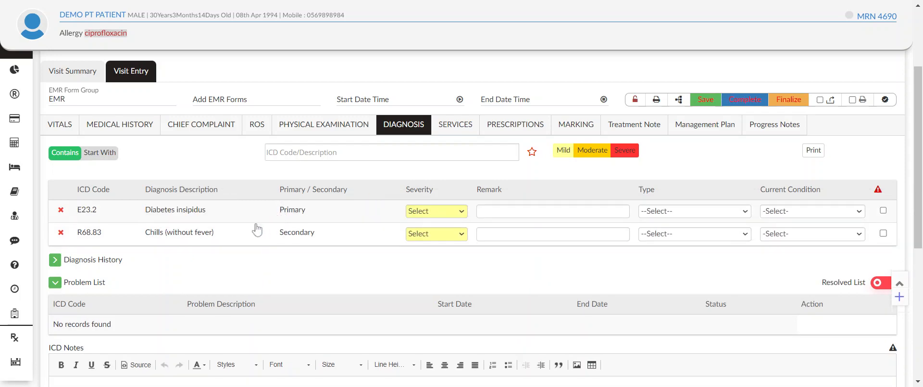
left_click_drag(209, 234, 291, 202)
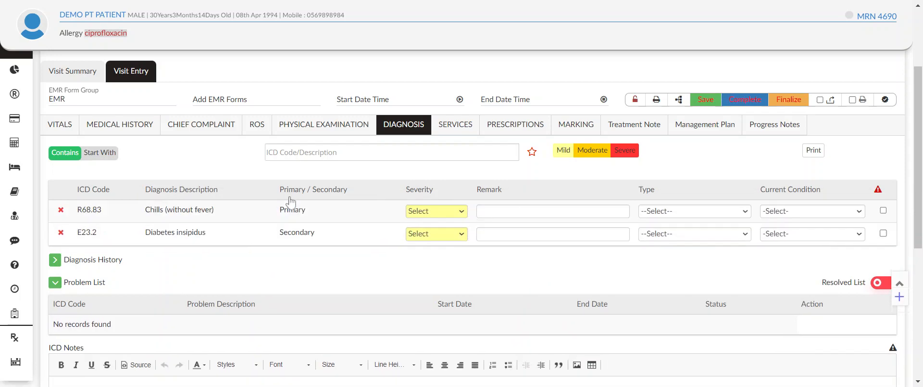
Step: Set the current condition of Diabetes insipidus to Chronic so that it goes into the problem list
scroll(619, 267, "down", 3)
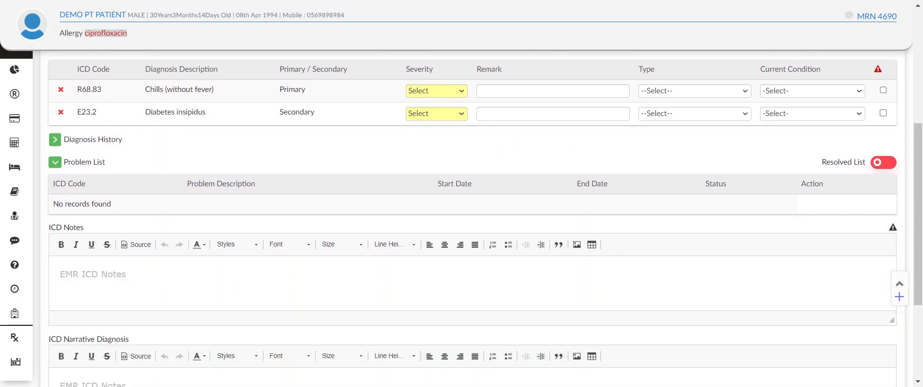
scroll(571, 260, "up", 1)
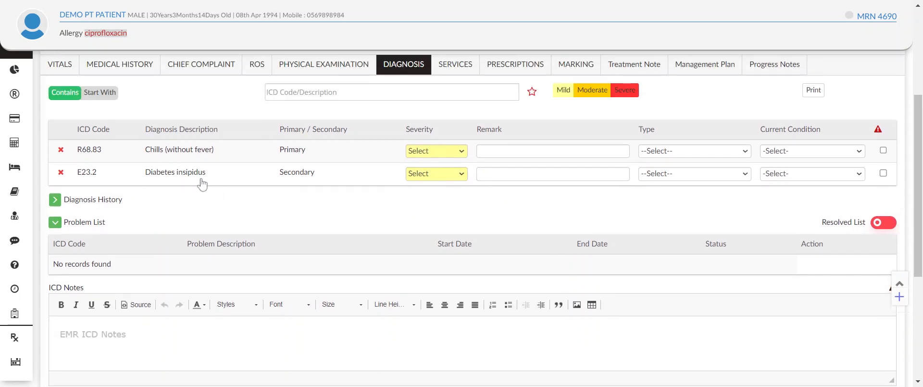
left_click(806, 174)
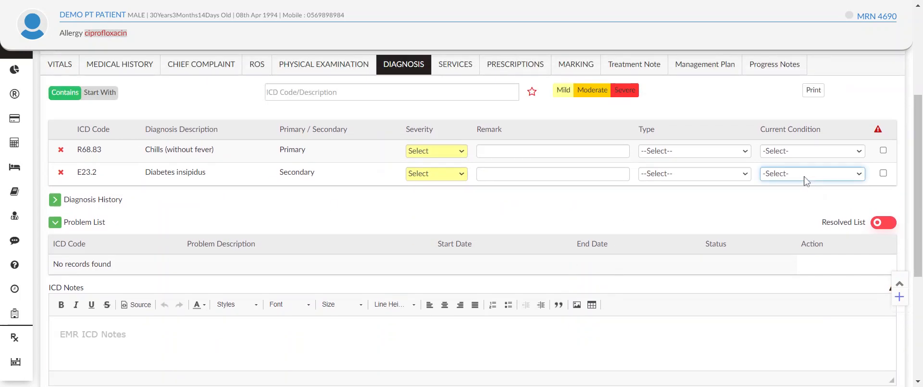
left_click(801, 210)
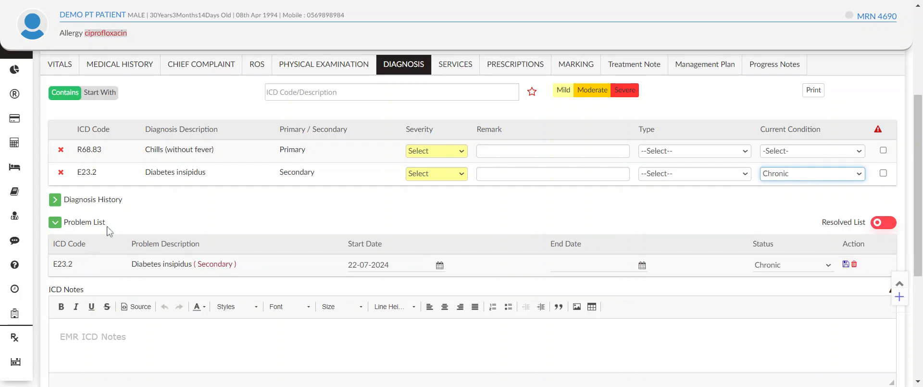
left_click_drag(105, 224, 64, 224)
left_click(183, 229)
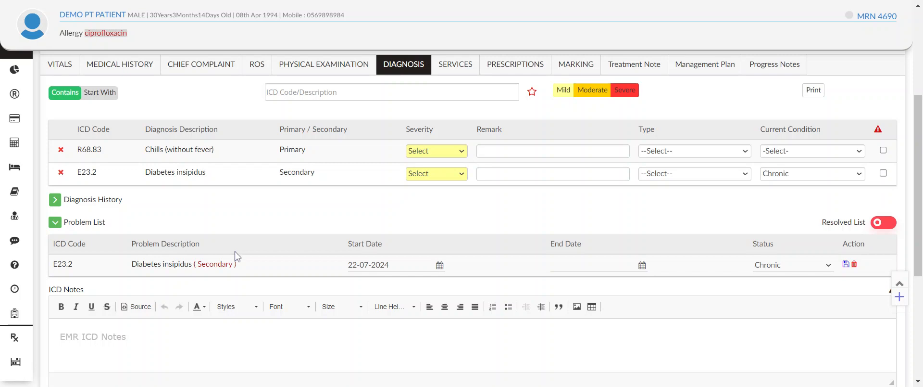
Step: Enter "type 2 diab with fever" as the ICD narrative diagnosis
scroll(269, 259, "down", 3)
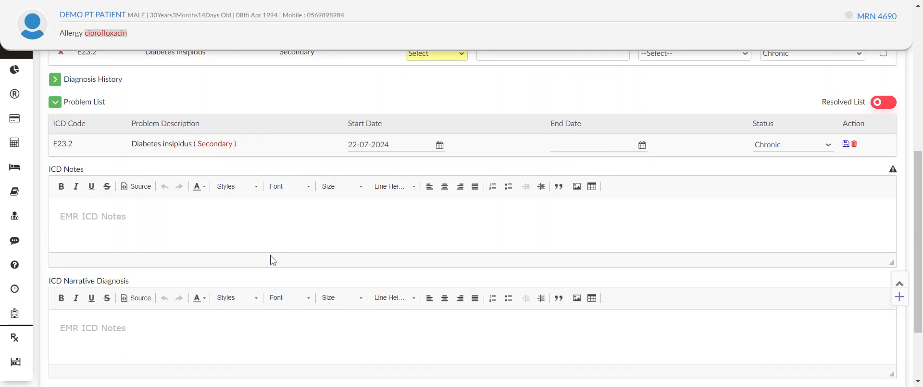
scroll(270, 259, "up", 5)
scroll(271, 259, "down", 5)
scroll(271, 259, "down", 2)
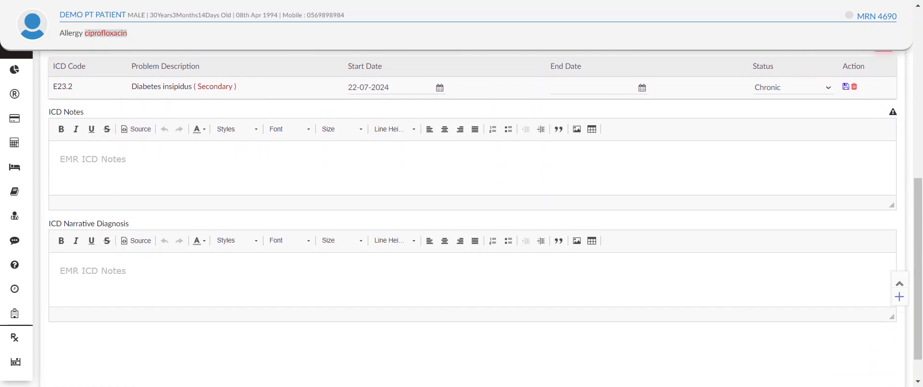
left_click(270, 262)
scroll(271, 262, "up", 2)
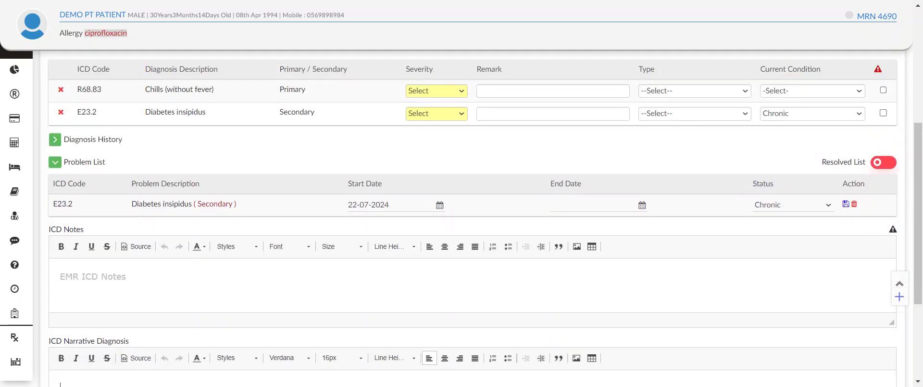
scroll(271, 262, "down", 2)
scroll(271, 262, "up", 2)
scroll(173, 114, "down", 3)
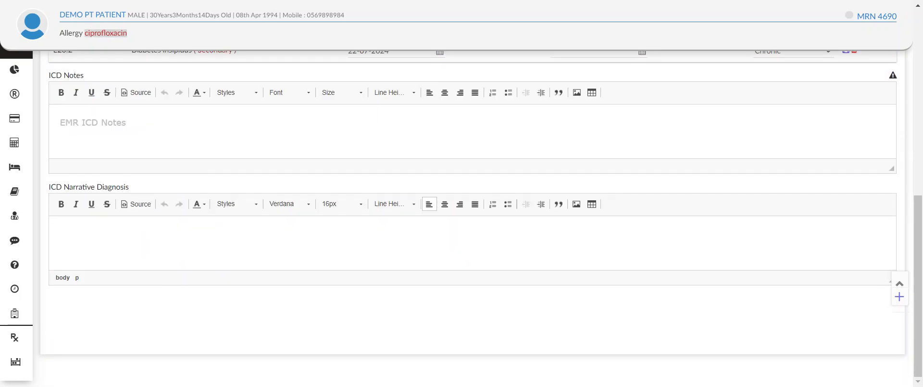
type("type 2 diab with fever")
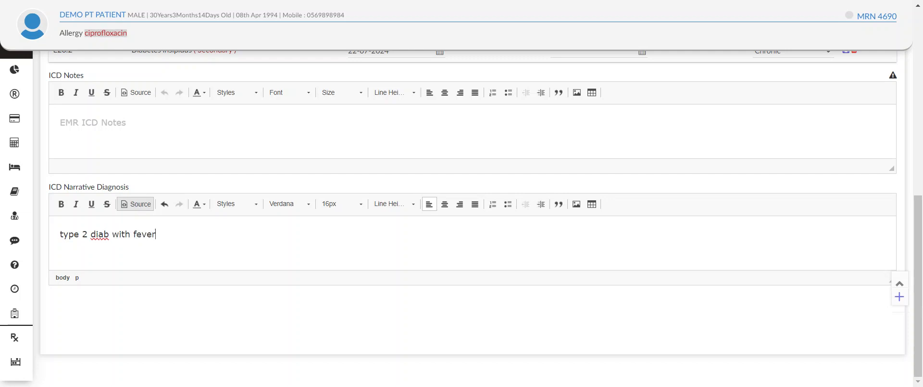
scroll(439, 242, "up", 8)
scroll(427, 275, "down", 8)
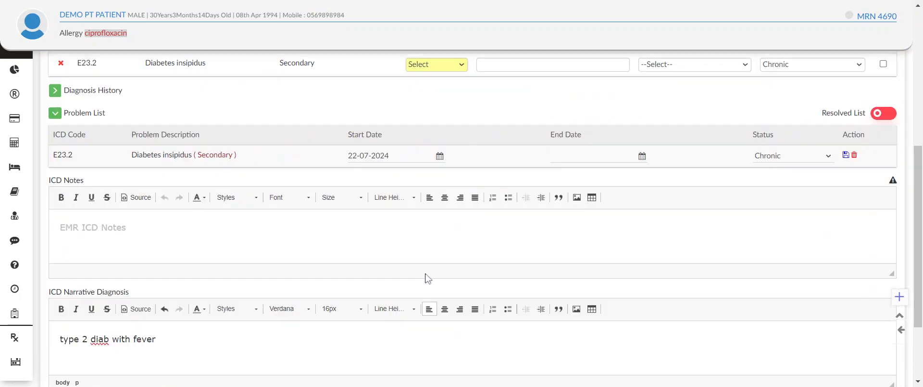
Step: Open the Services form and bring up the list of services that can be ordered
scroll(456, 221, "up", 6)
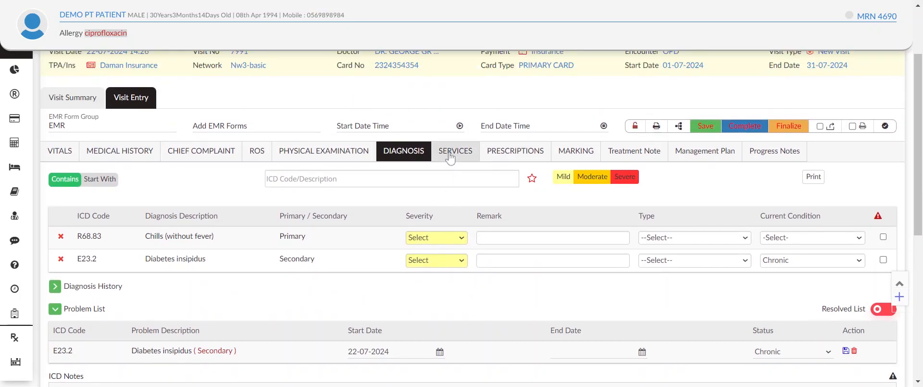
left_click(455, 153)
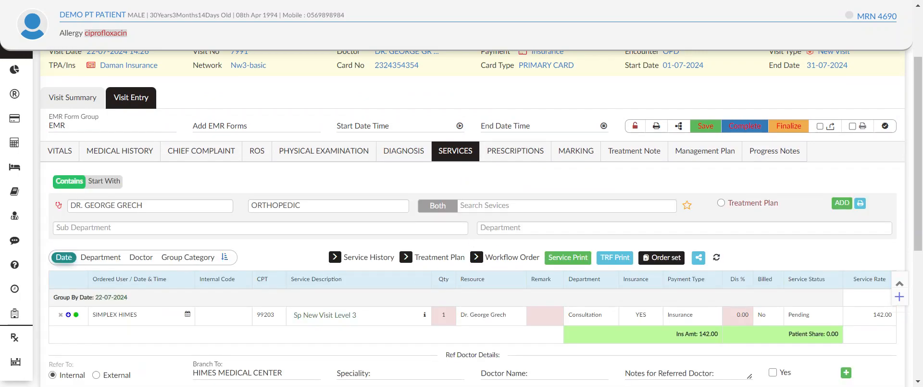
left_click(461, 206)
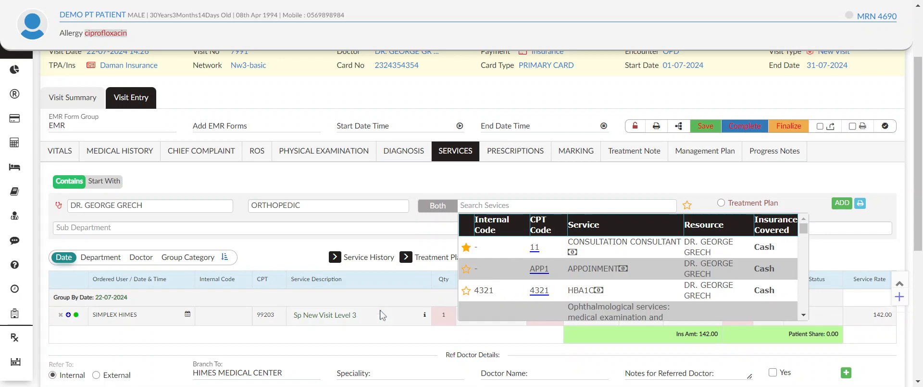
scroll(383, 313, "down", 3)
scroll(383, 315, "up", 2)
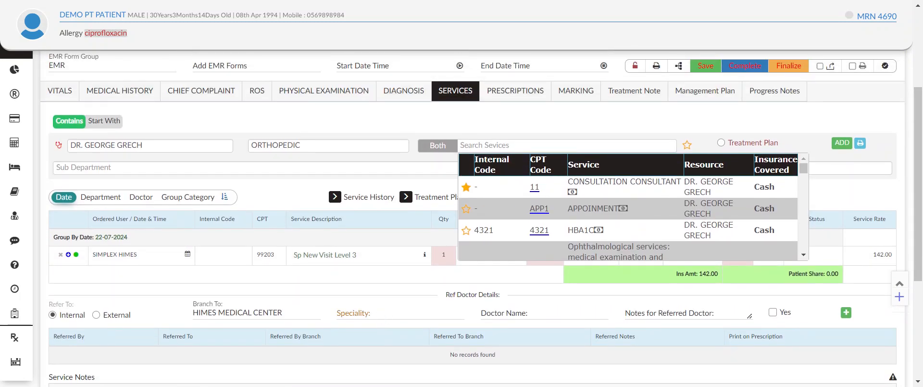
Step: Search the orderable services for "cbc" and look through the matching tests
left_click(461, 145)
type("cbd")
scroll(548, 242, "down", 5)
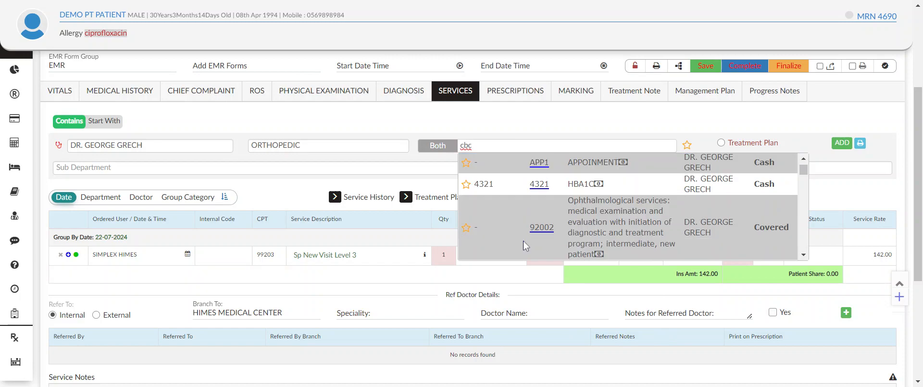
scroll(559, 244, "down", 4)
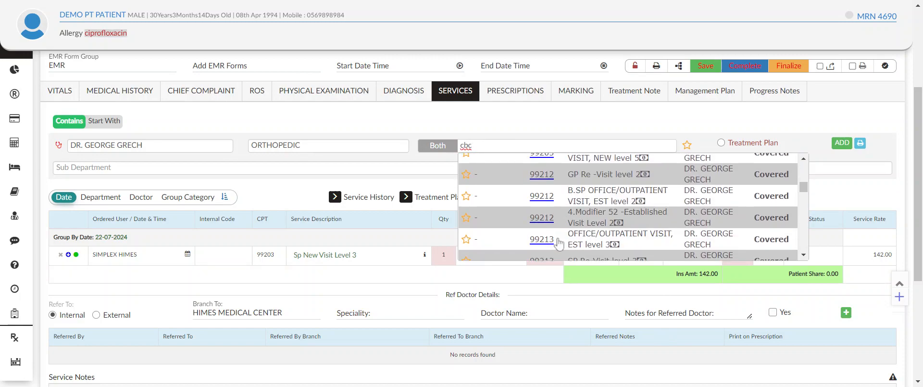
scroll(560, 244, "up", 10)
scroll(560, 244, "down", 5)
scroll(558, 243, "down", 5)
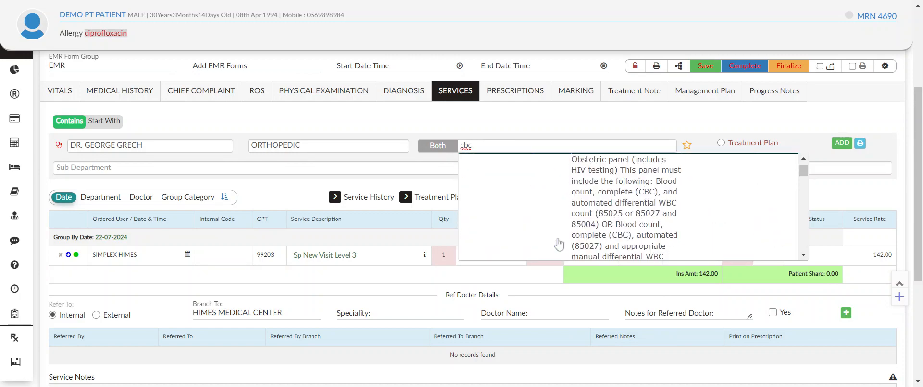
scroll(564, 222, "down", 3)
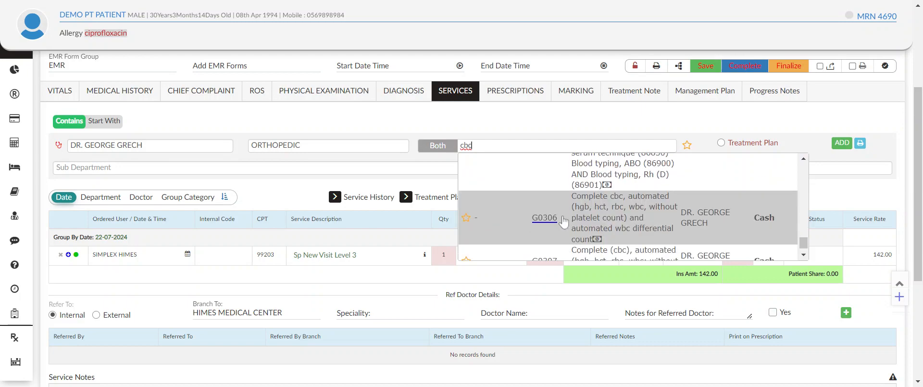
Step: Order the CBC - Complete Blood Count service for the visit using CPT code 85025
key("ctrl+a")
type("85025")
scroll(572, 234, "down", 3)
scroll(572, 234, "down", 3)
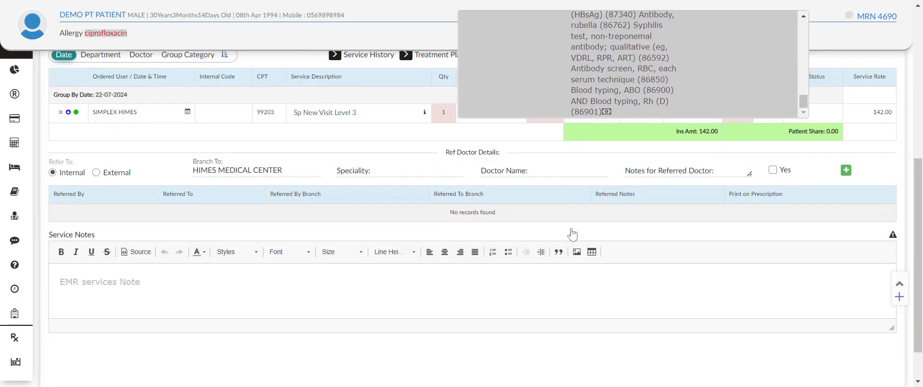
scroll(596, 327, "up", 8)
scroll(595, 327, "up", 3)
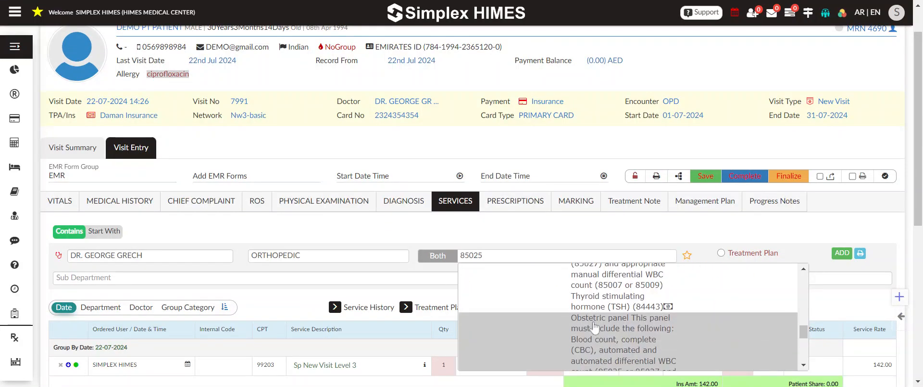
scroll(595, 324, "up", 3)
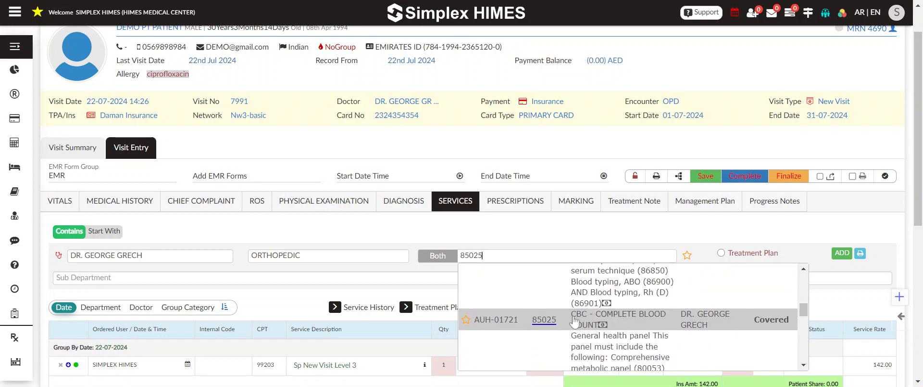
left_click(542, 323)
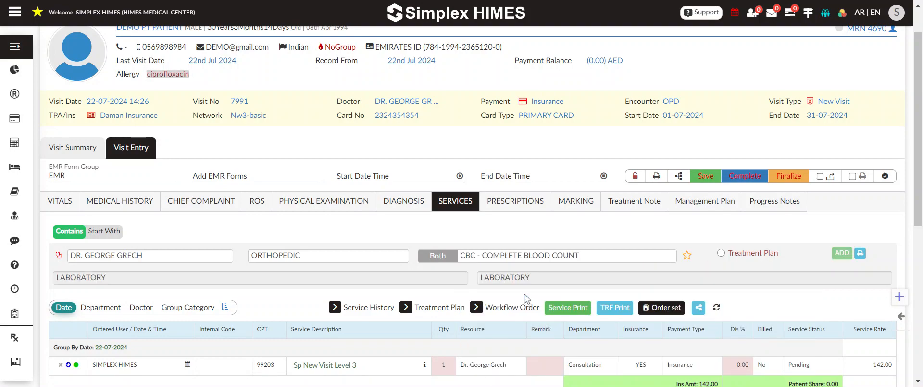
scroll(527, 298, "down", 3)
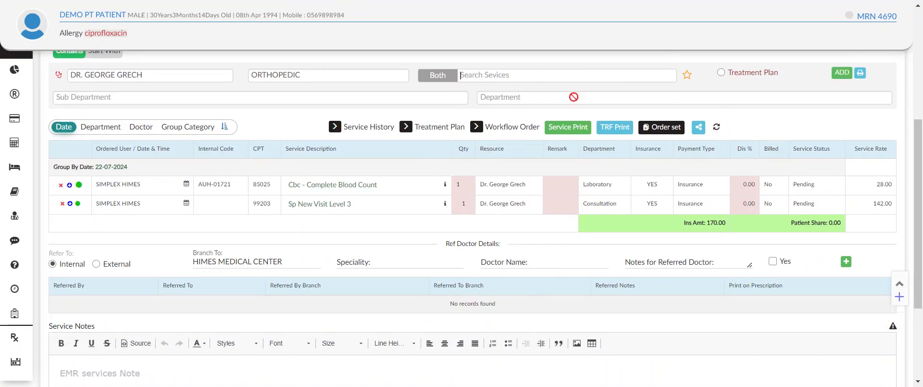
Step: Order the single-view chest radiologic examination, CPT code 71045, with laterality Not Applicable
type("c")
key("BackSpace")
type("71")
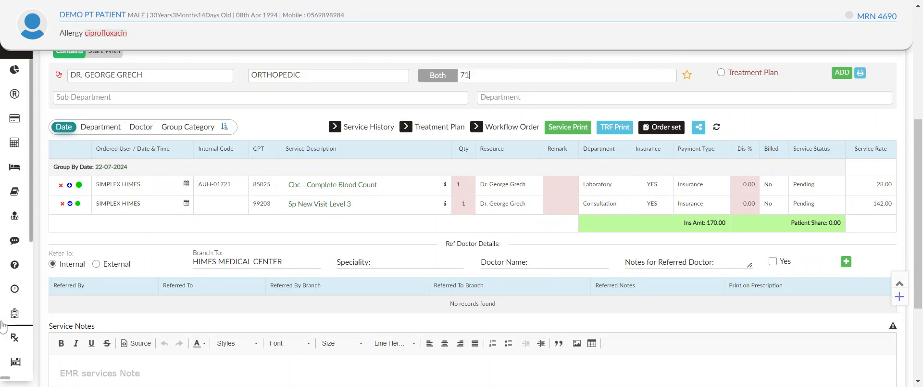
type("045")
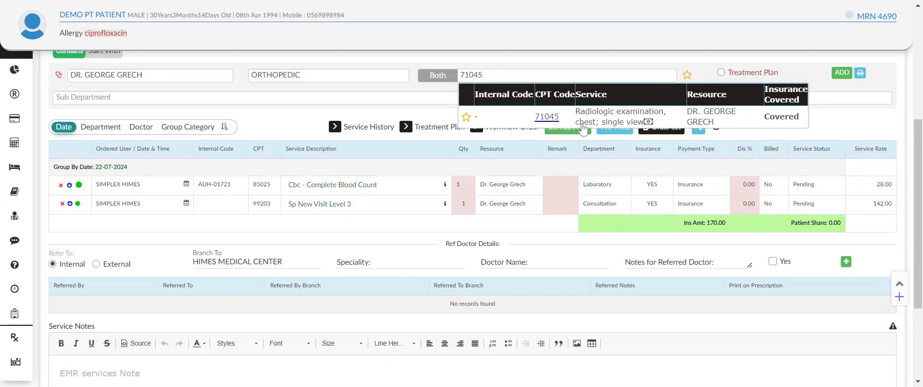
scroll(580, 176, "up", 1)
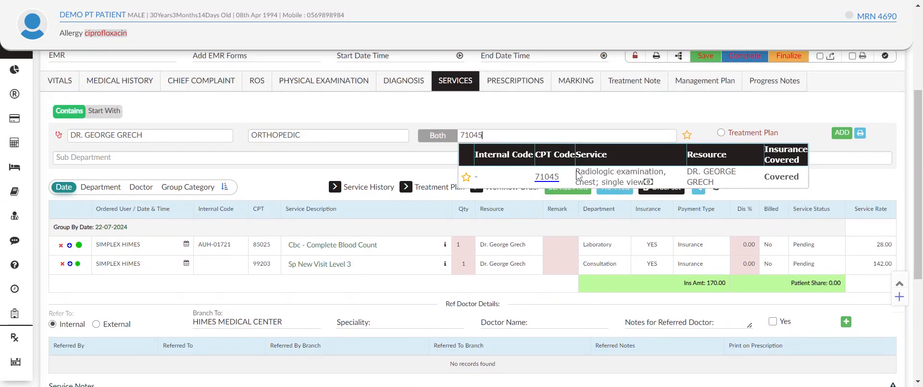
left_click(548, 177)
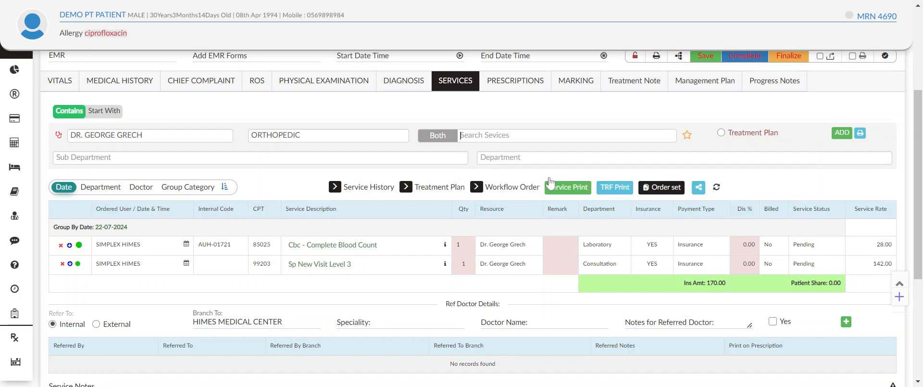
left_click(544, 179)
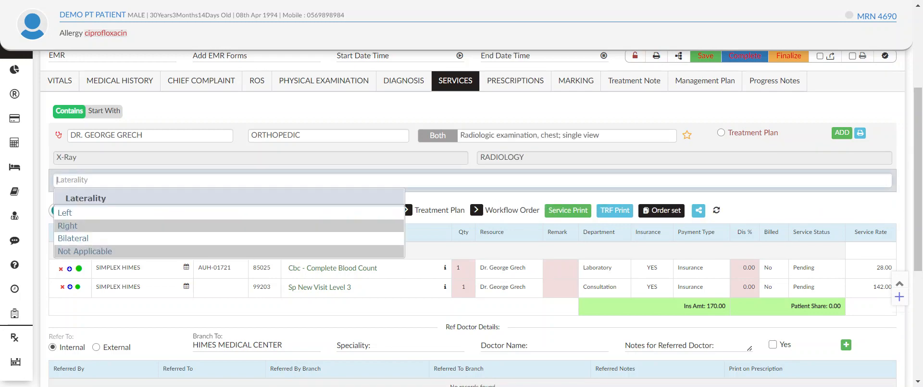
left_click(114, 251)
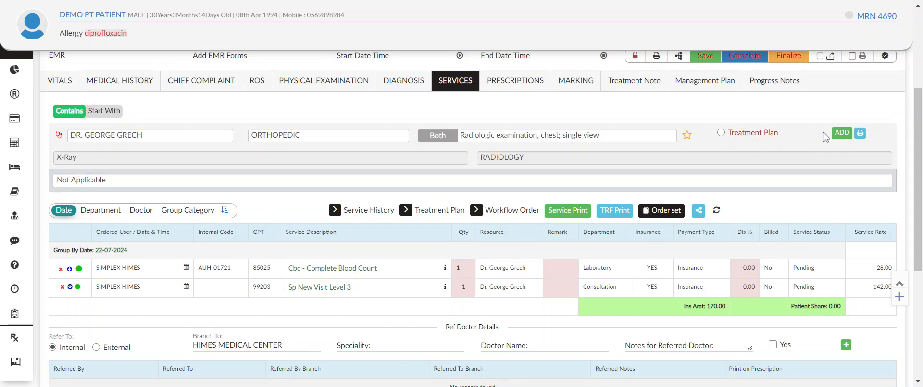
left_click(839, 137)
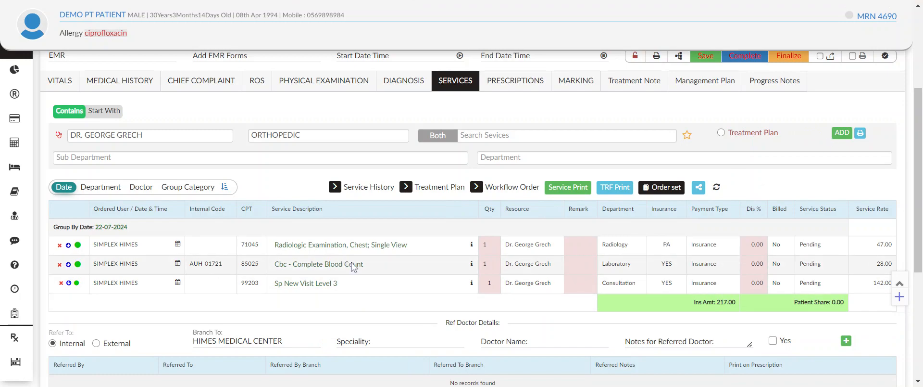
Step: Review the ordered services, and look through the Lab and Others service groups of the order set
scroll(540, 304, "down", 1)
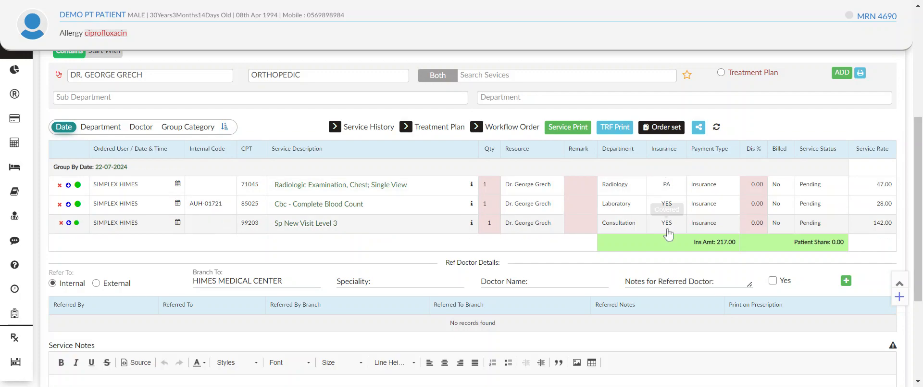
scroll(666, 209, "up", 2)
scroll(596, 298, "up", 2)
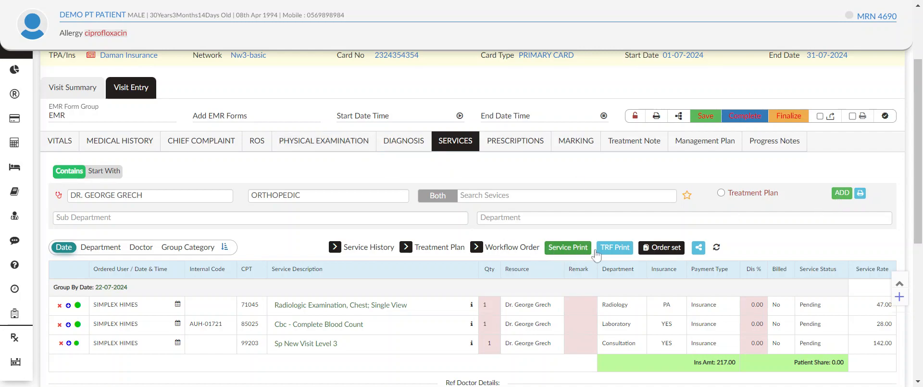
left_click(664, 253)
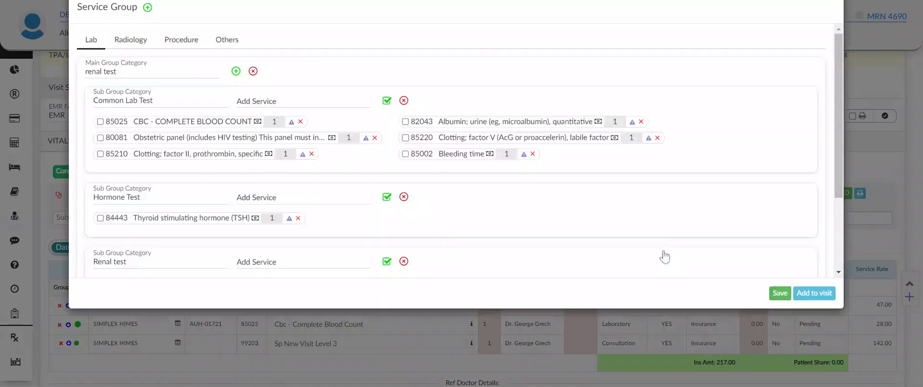
scroll(253, 193, "down", 3)
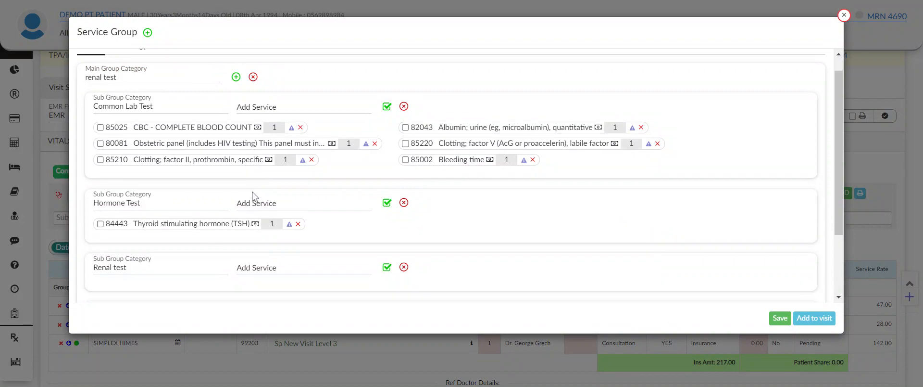
scroll(228, 62, "up", 3)
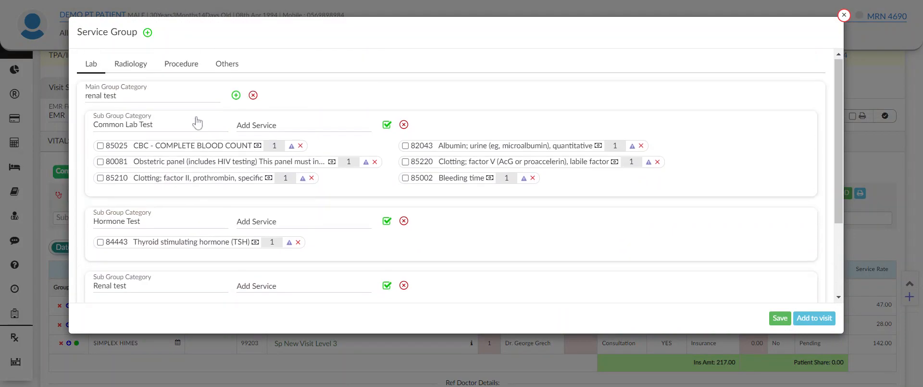
left_click(226, 64)
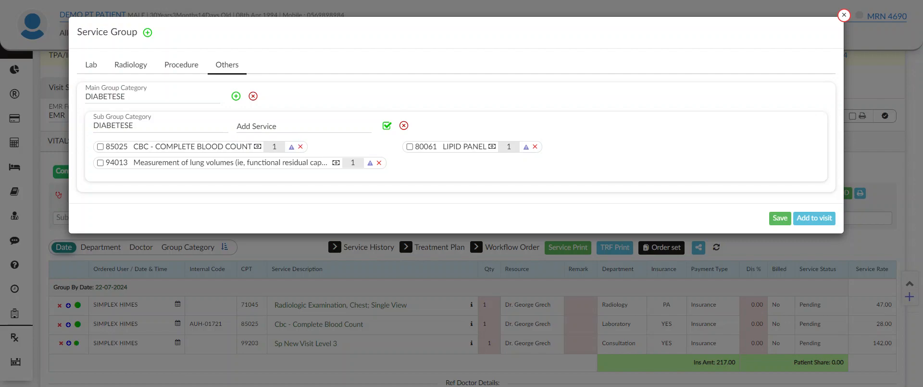
left_click(273, 294)
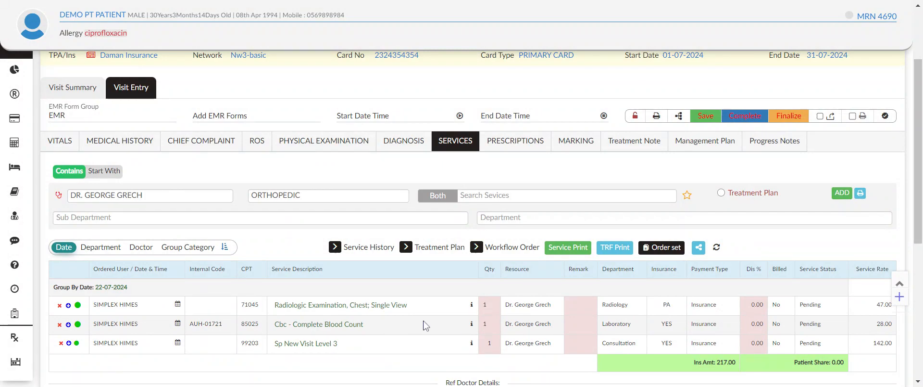
Step: Select all services of the DIABETESE order set under Others, and close the order set without adding them to the visit
left_click(654, 248)
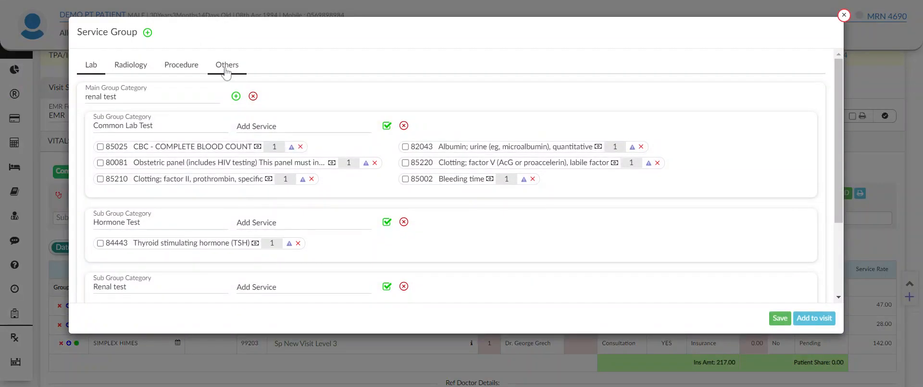
left_click(225, 68)
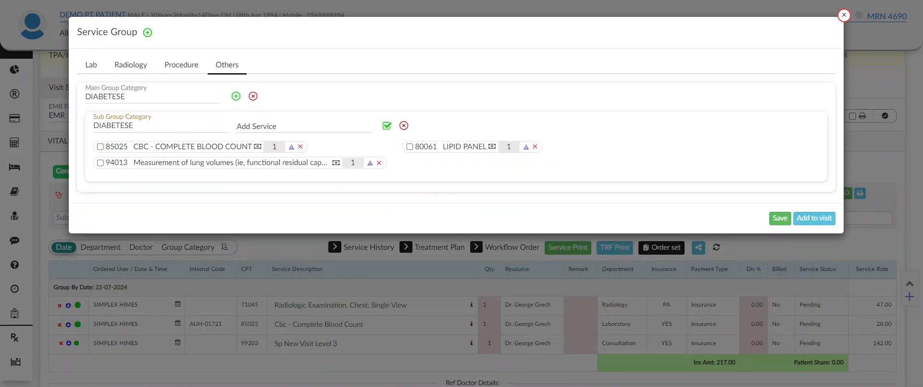
left_click(387, 125)
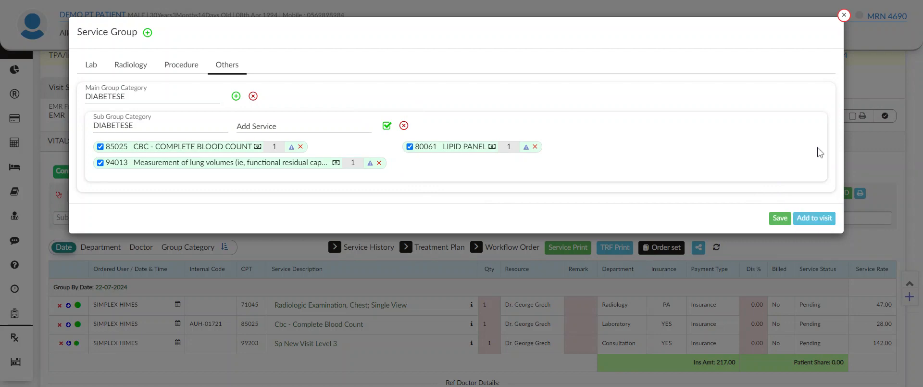
left_click(844, 15)
Step: Open the Prescriptions form of the visit entry
scroll(605, 259, "down", 5)
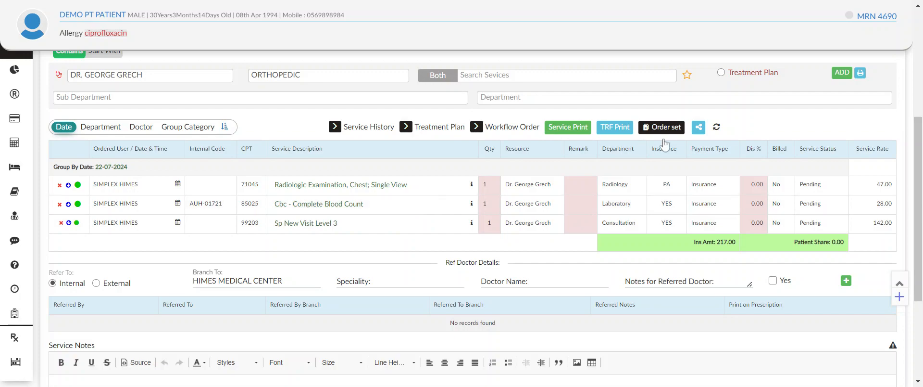
scroll(639, 145, "up", 3)
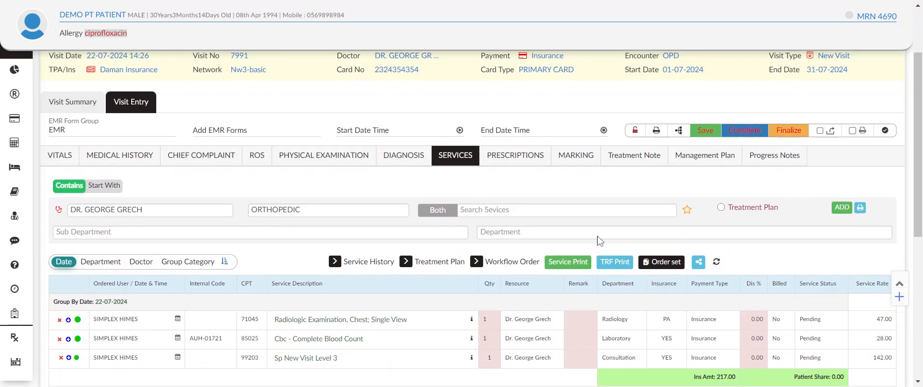
scroll(600, 240, "up", 1)
left_click(504, 201)
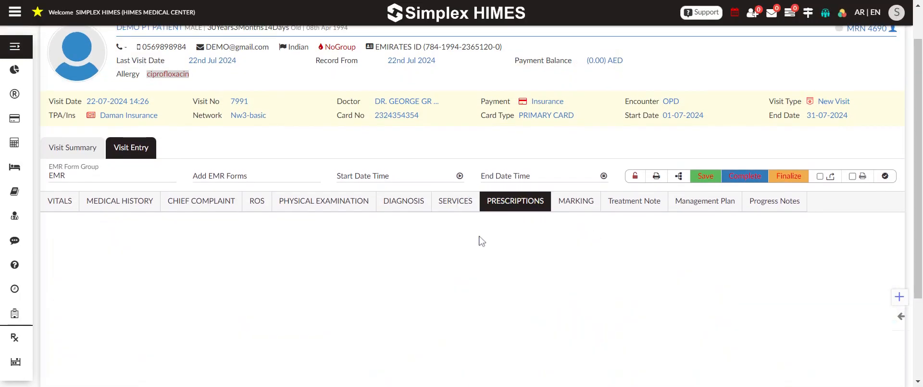
scroll(481, 230, "down", 1)
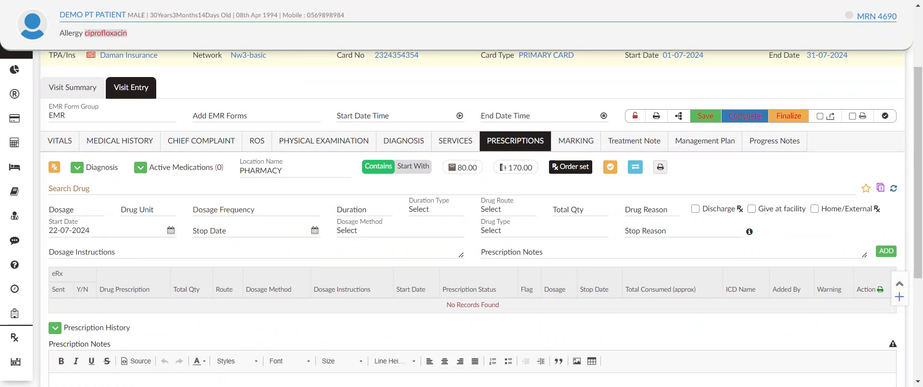
Step: Search the drugs for "panadol" and choose Panadol Extra With Optizorb 500 mg, 65 mg tablets, 48s (12s Blister x 4)
left_click(193, 188)
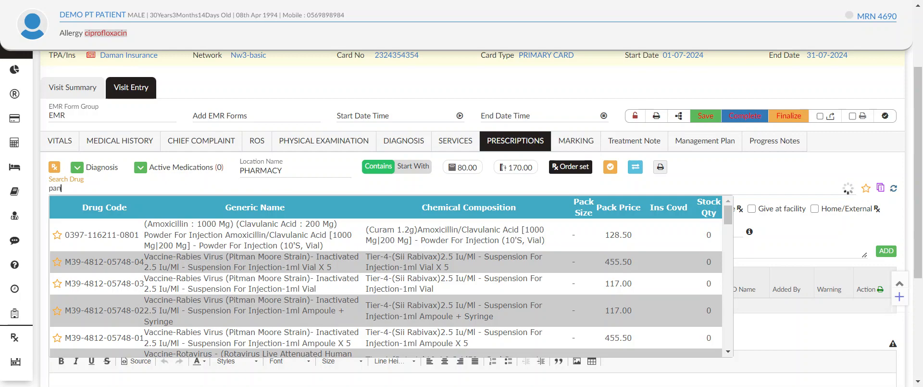
type("dol")
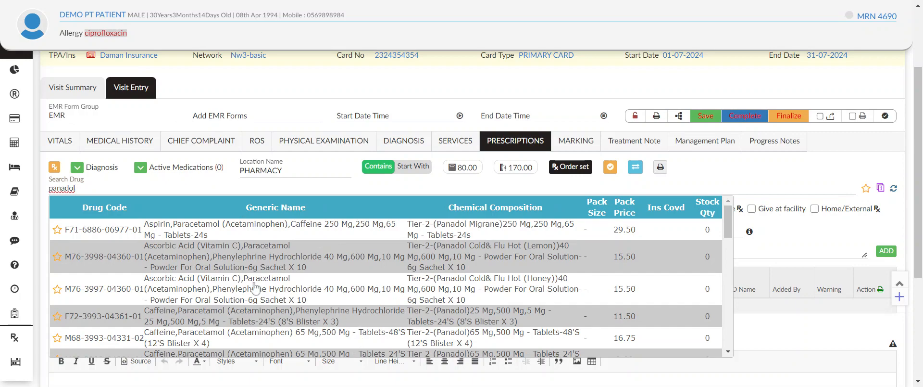
scroll(457, 289, "down", 3)
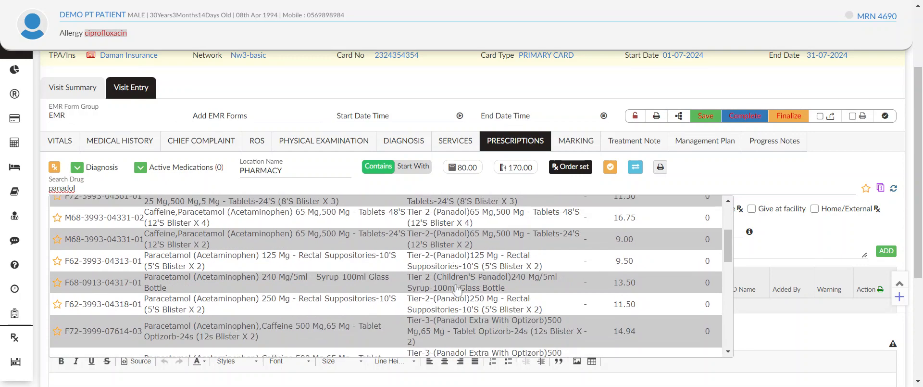
scroll(403, 283, "down", 4)
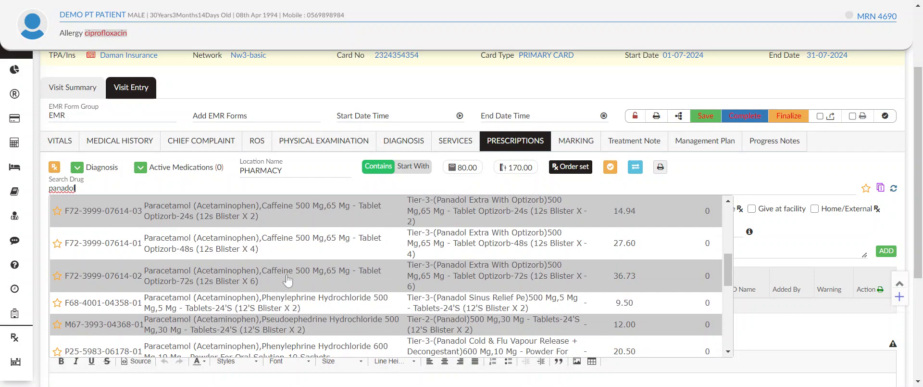
left_click(318, 249)
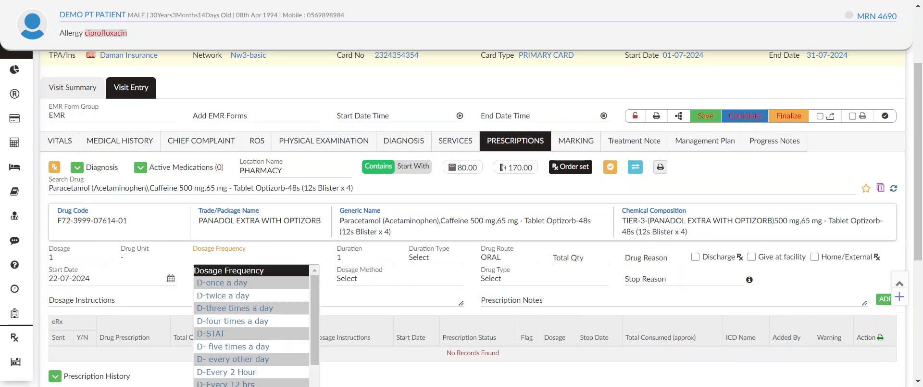
Step: Set the Panadol Extra dosage to three times a day for 7 days, with tab as the drug unit
left_click(243, 307)
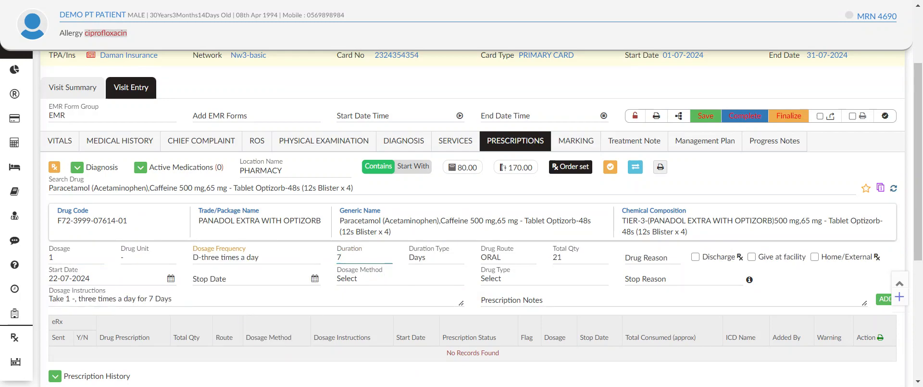
left_click(577, 258)
left_click_drag(139, 258, 20, 263)
type("tab")
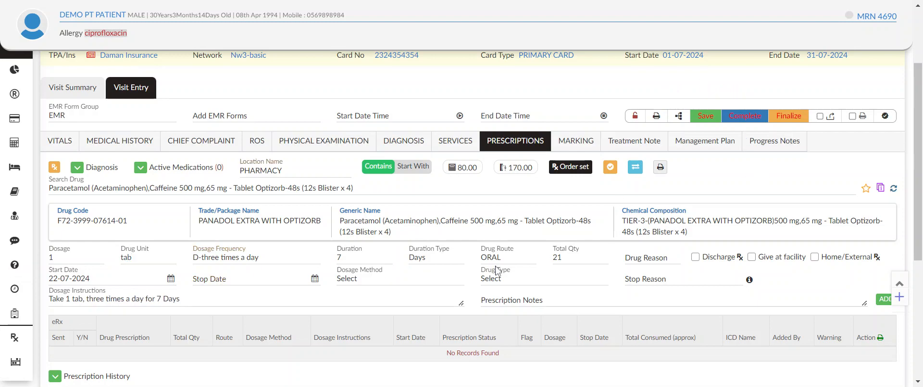
Step: Check the total quantity and dosage instructions of the Panadol Extra entry, and add it to the visit's prescriptions
left_click(554, 262)
scroll(585, 276, "down", 1)
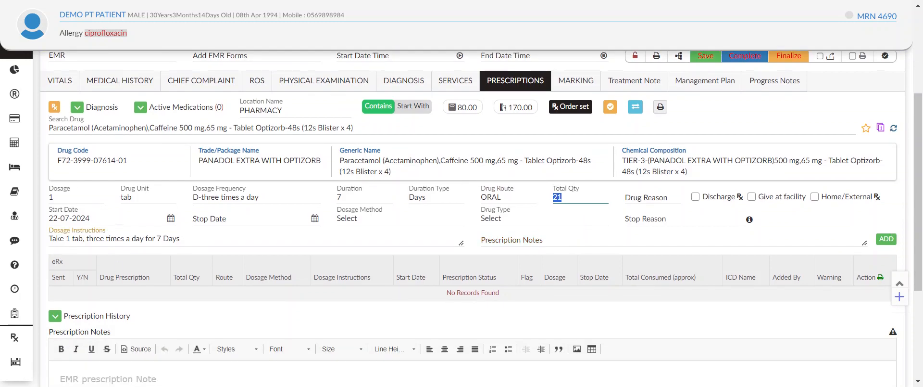
key("Tab")
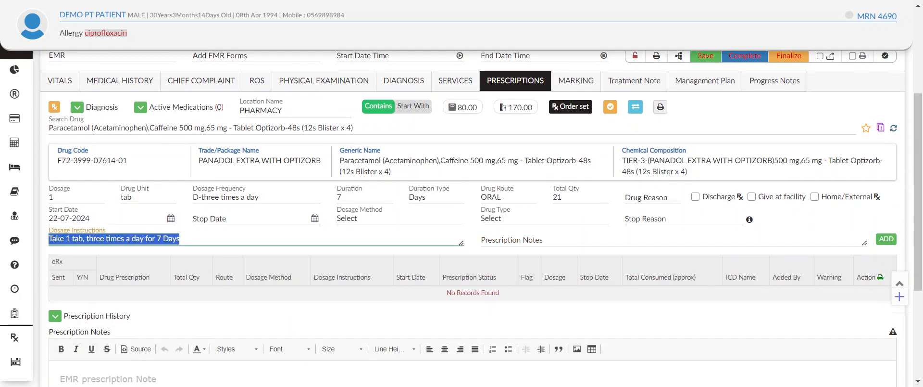
left_click(83, 238)
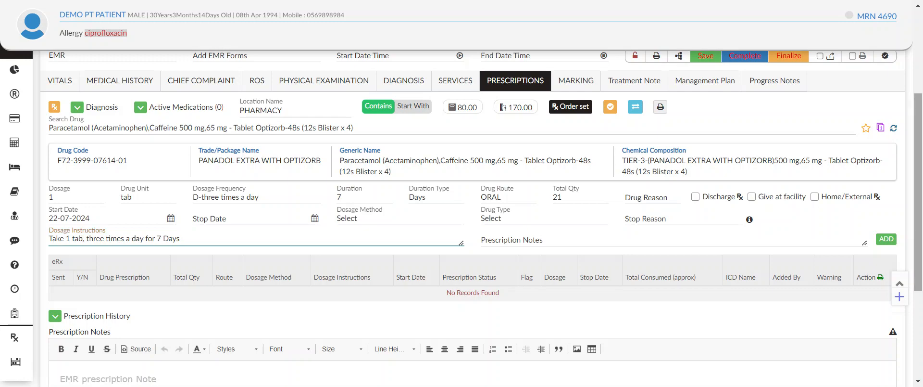
left_click(886, 242)
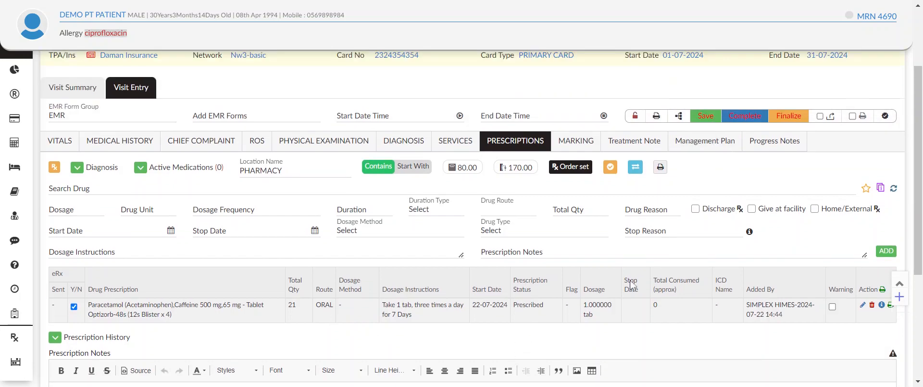
left_click(257, 188)
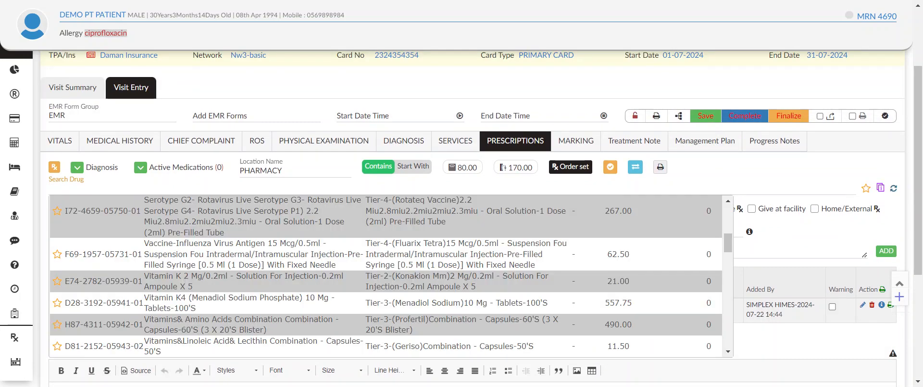
scroll(455, 269, "up", 1)
scroll(456, 270, "up", 5)
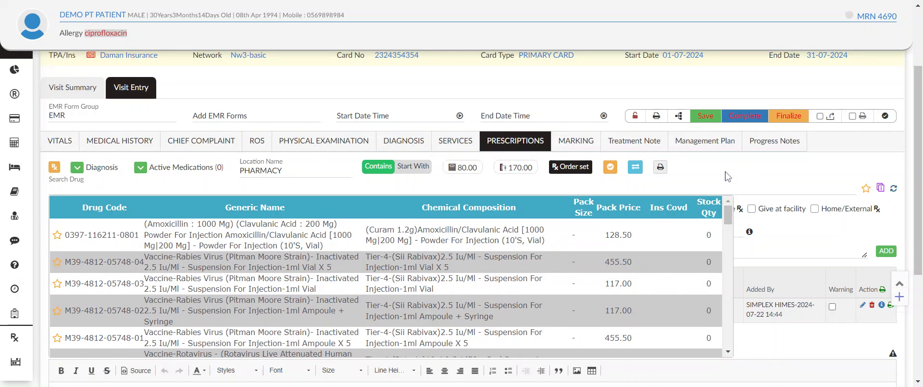
left_click(727, 175)
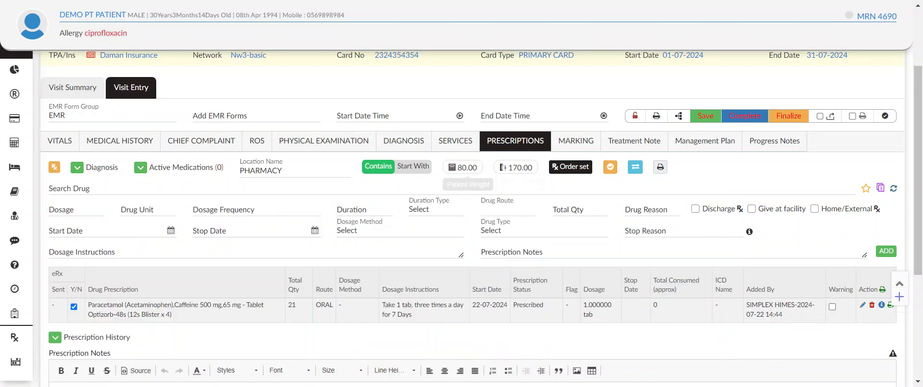
Step: Select all drugs of the DIABETESE prescription order set and add them to the visit's prescriptions
left_click(569, 167)
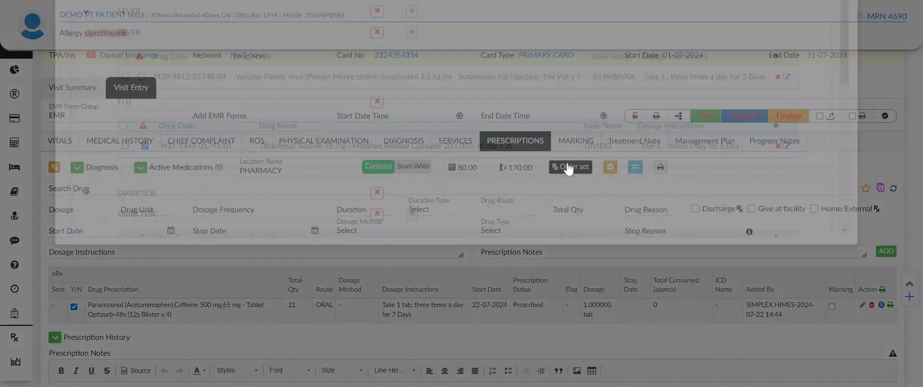
scroll(303, 178, "down", 5)
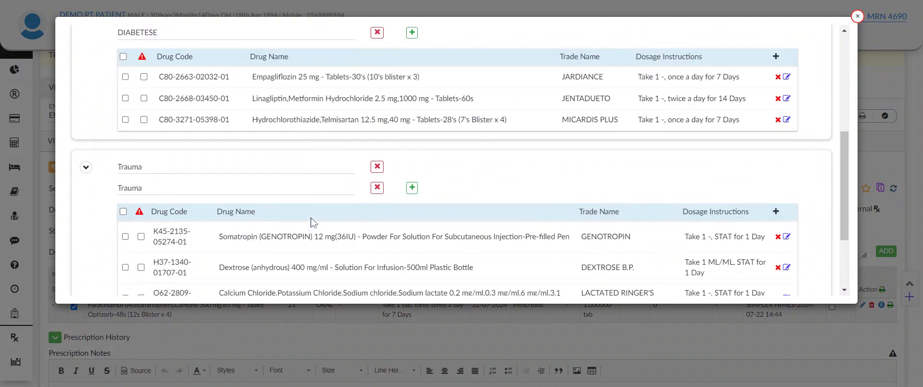
scroll(311, 220, "up", 1)
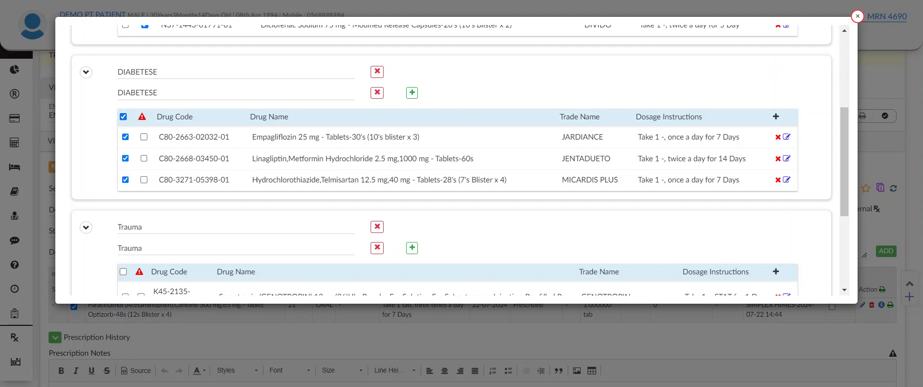
scroll(350, 212, "down", 4)
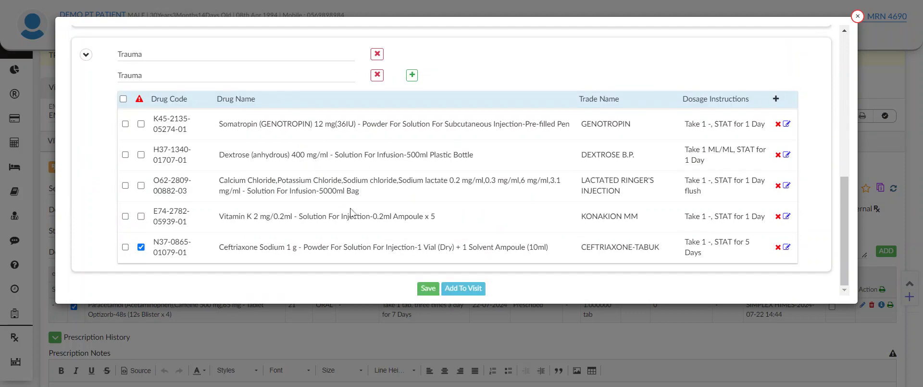
left_click(465, 289)
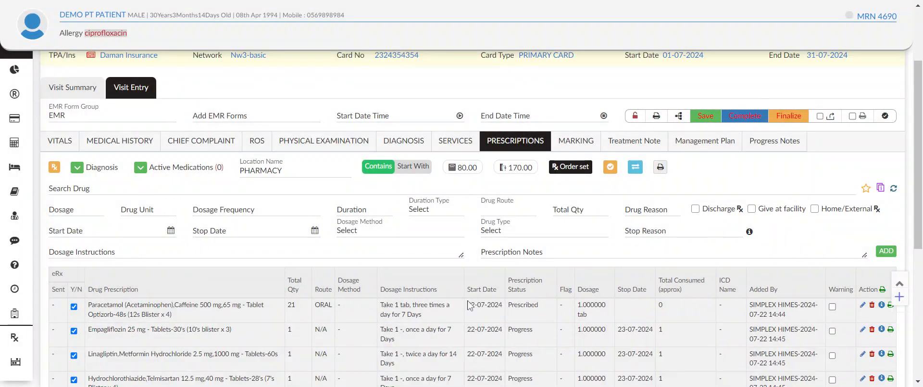
scroll(207, 282, "down", 3)
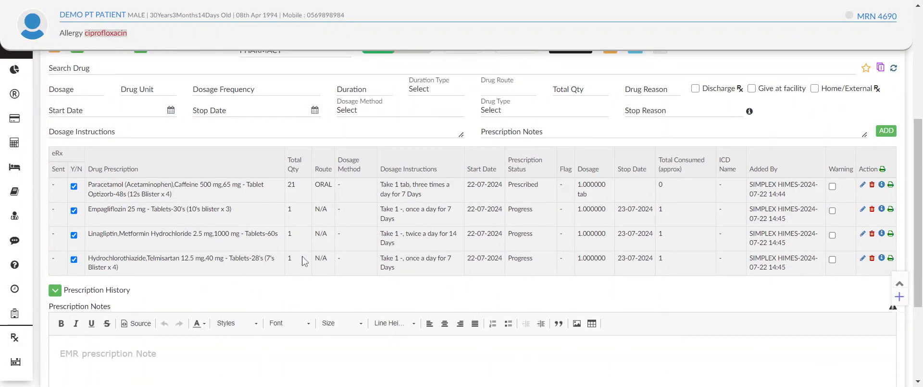
scroll(305, 261, "up", 3)
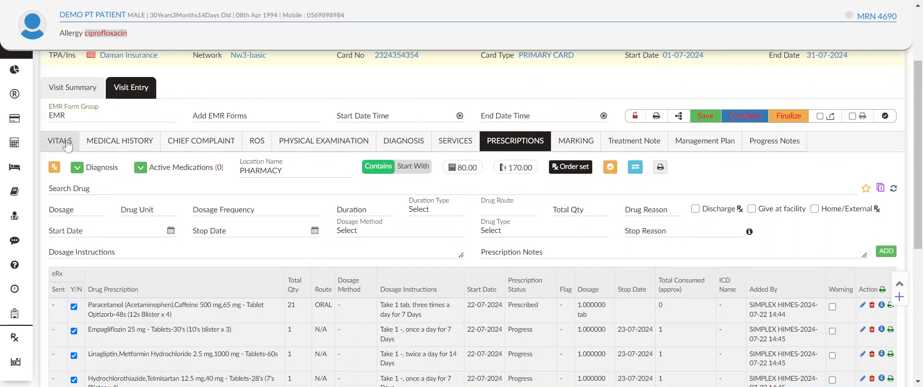
Step: Go back through the visit entry forms, from Vitals, Chief Complaint, ROS and Physical Examination to Diagnosis and Services
left_click(66, 143)
left_click(181, 140)
left_click(257, 140)
left_click(312, 143)
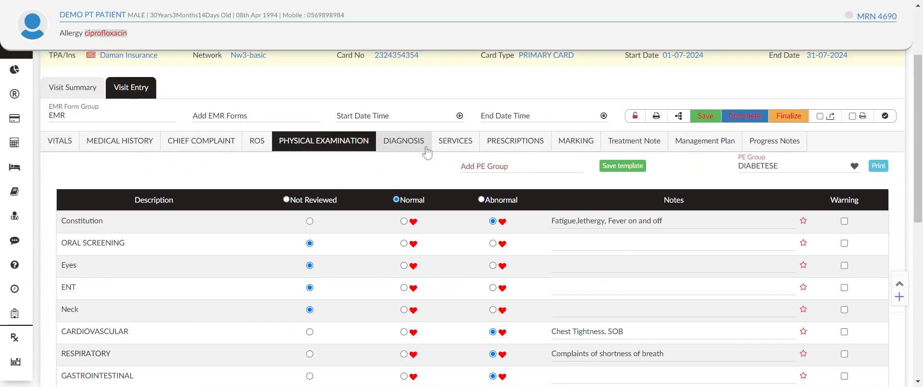
left_click(420, 143)
left_click(446, 144)
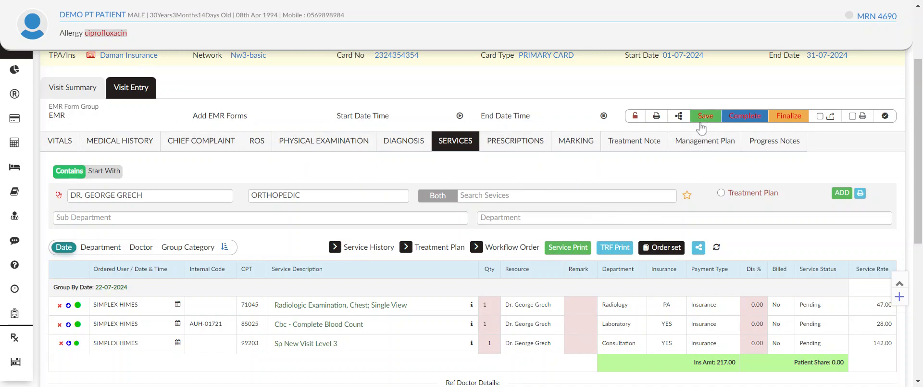
scroll(587, 237, "down", 3)
scroll(588, 237, "up", 5)
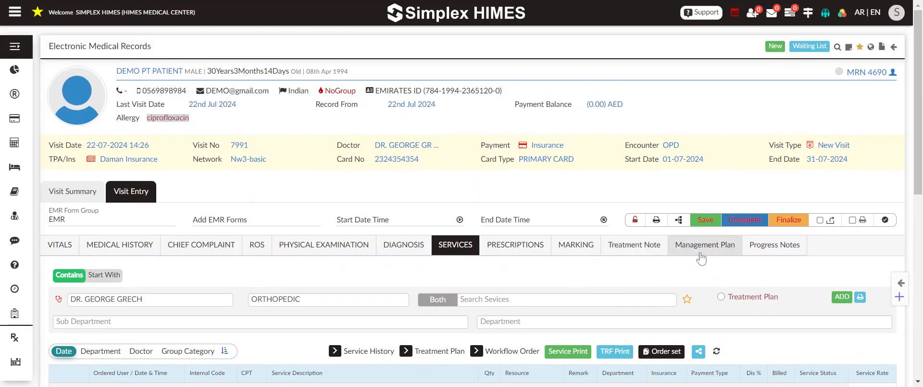
Step: Save the visit entry and mark the visit as complete
left_click(705, 220)
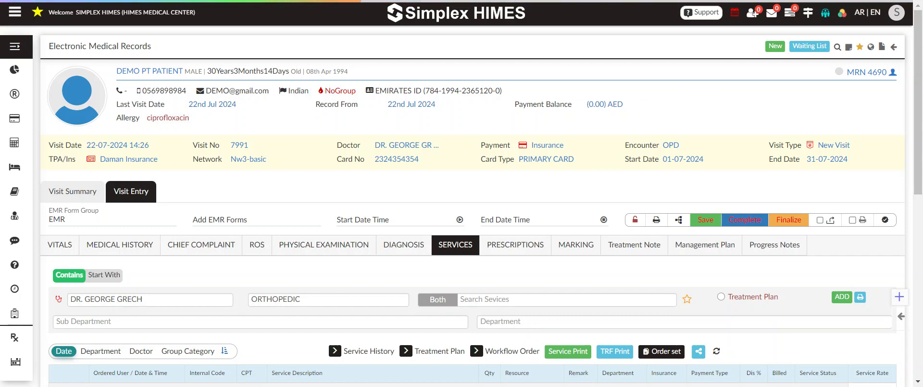
scroll(742, 231, "down", 1)
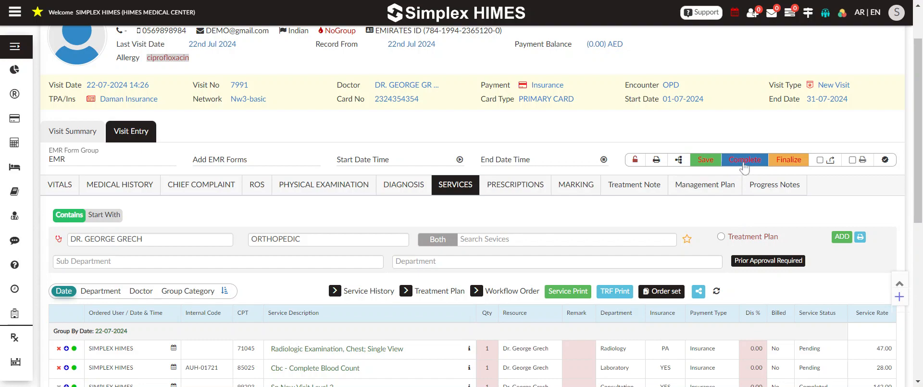
left_click(744, 163)
left_click(516, 224)
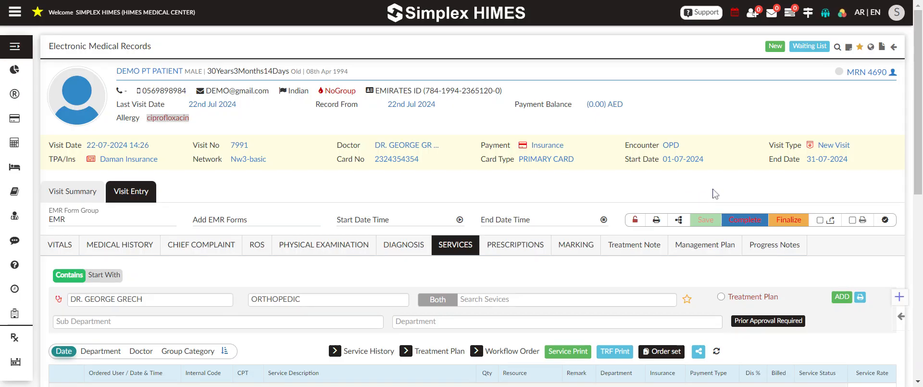
Step: Return to the EMR workstation and open the record of the visit with the EMR Complete status
left_click(895, 48)
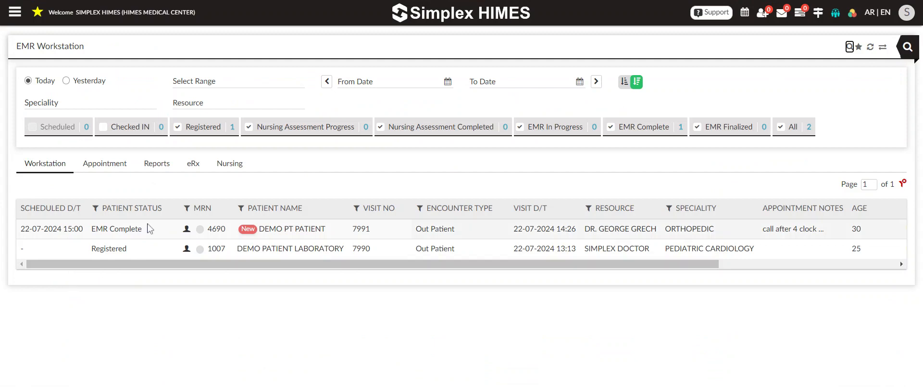
left_click_drag(149, 227, 95, 233)
left_click(154, 232)
left_click(214, 302)
left_click(306, 235)
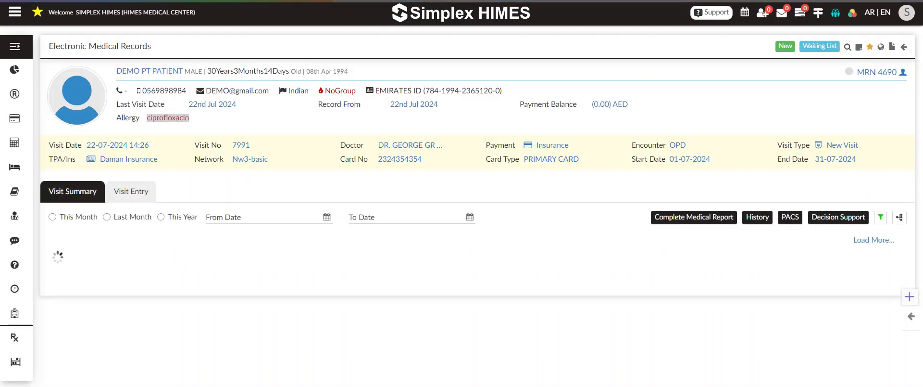
Step: Review the vitals, CC HPI, medical history and physical examination sections of the visit summary
scroll(204, 194, "down", 3)
scroll(253, 221, "up", 2)
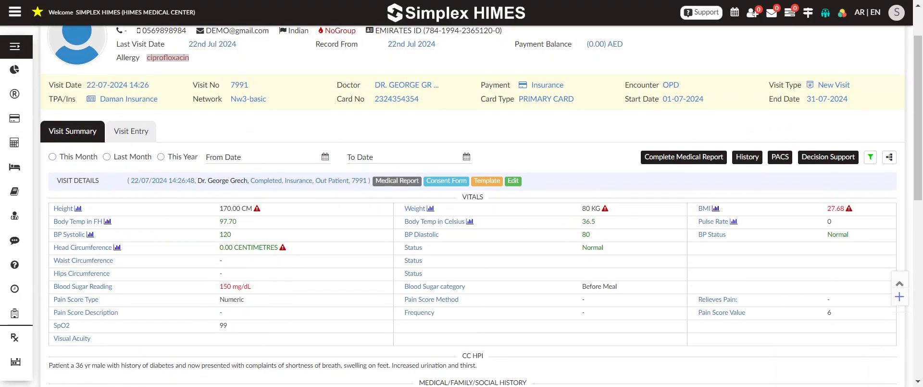
scroll(257, 272, "down", 5)
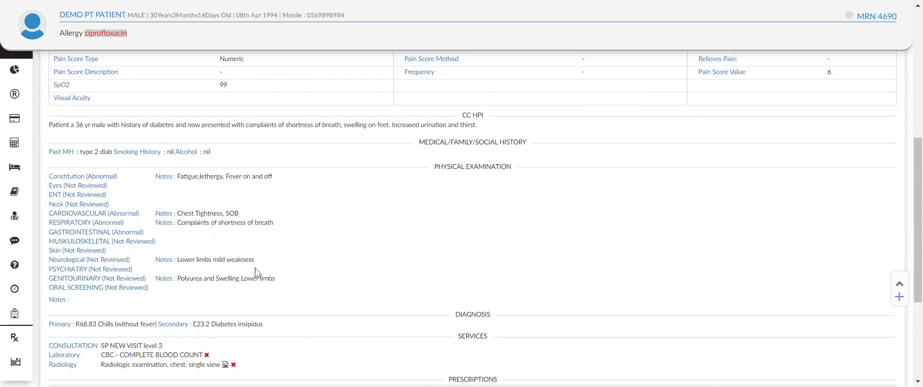
scroll(256, 273, "down", 3)
scroll(397, 249, "up", 10)
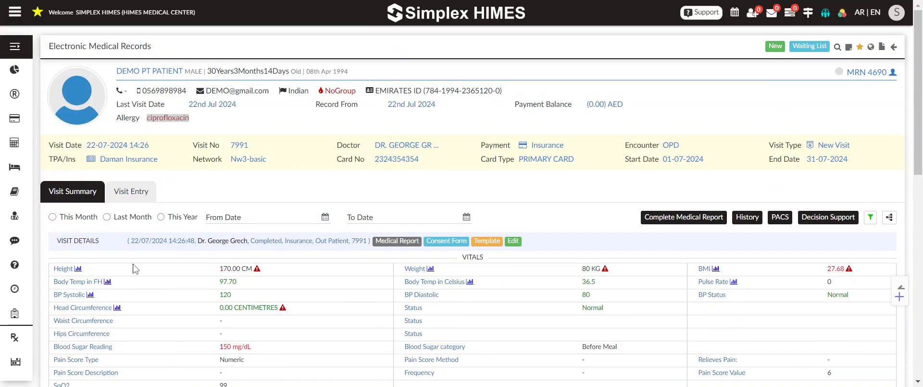
scroll(182, 269, "down", 3)
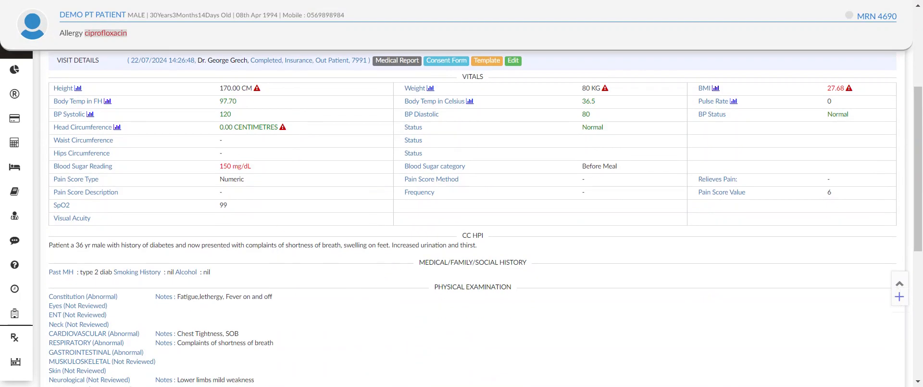
left_click_drag(481, 236, 150, 231)
scroll(363, 259, "down", 2)
left_click_drag(236, 169, 76, 136)
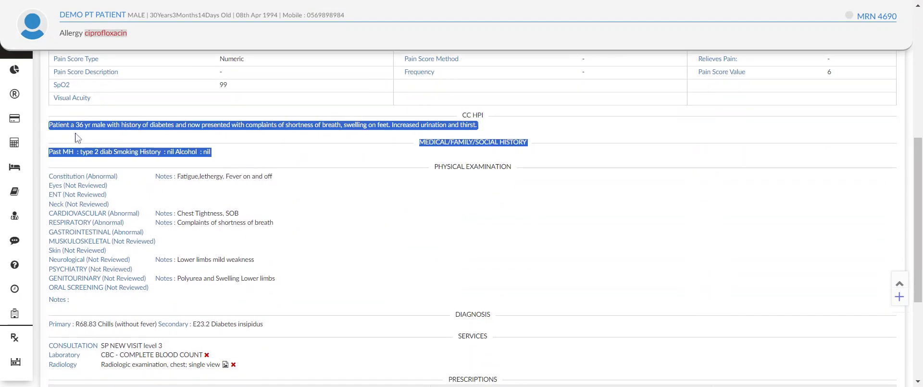
left_click(379, 220)
left_click_drag(242, 190, 264, 268)
scroll(351, 251, "down", 2)
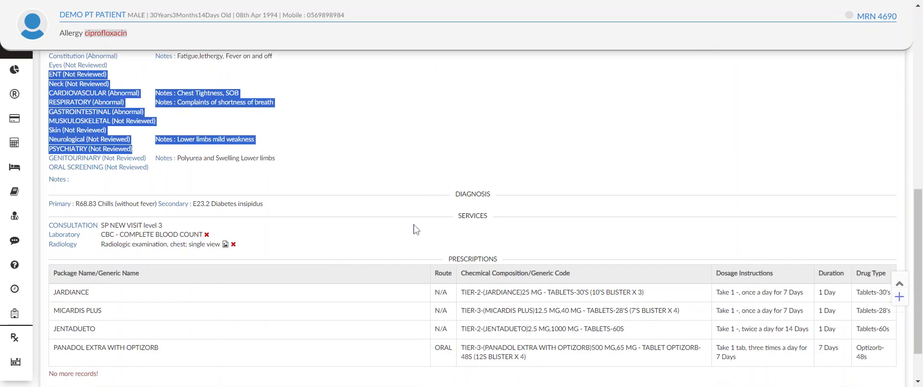
Step: Review the diagnosis, services and prescriptions in the visit summary, and look over the whole summary again
left_click_drag(269, 212, 192, 194)
left_click_drag(263, 246, 100, 224)
scroll(304, 284, "down", 1)
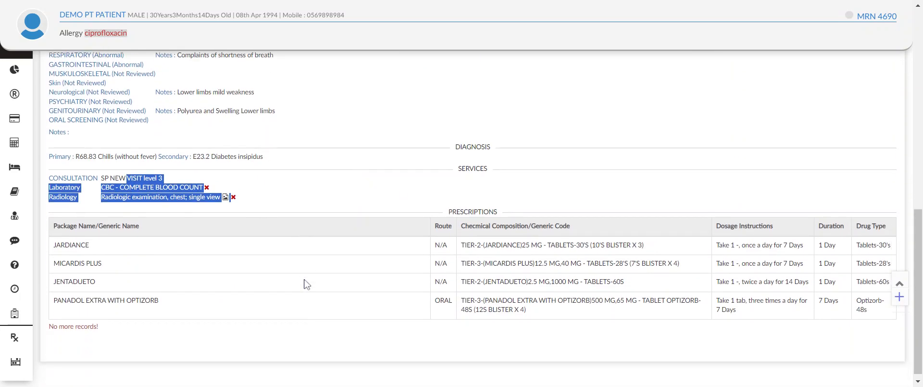
left_click_drag(336, 237, 879, 319)
left_click(423, 304)
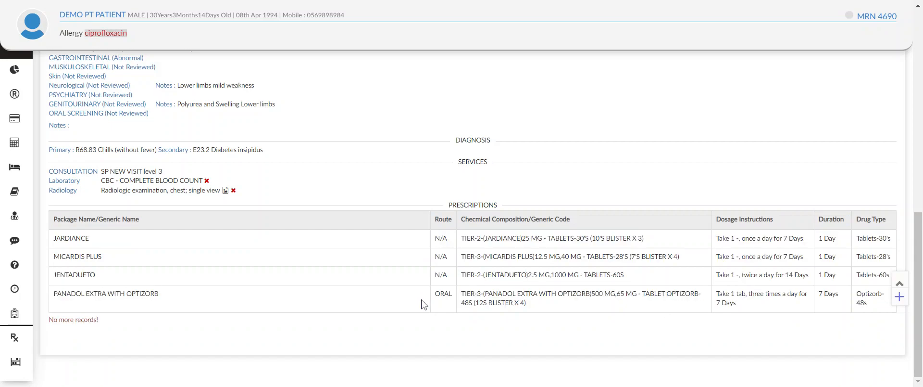
scroll(423, 304, "up", 5)
scroll(411, 311, "up", 3)
scroll(372, 312, "down", 8)
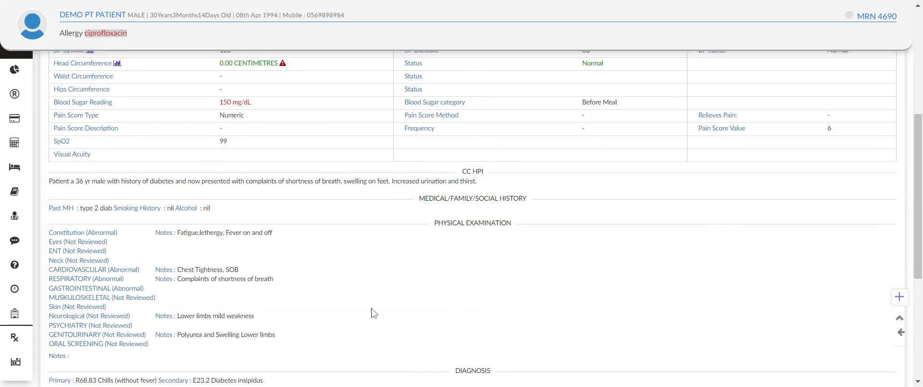
scroll(372, 312, "up", 5)
scroll(374, 316, "up", 3)
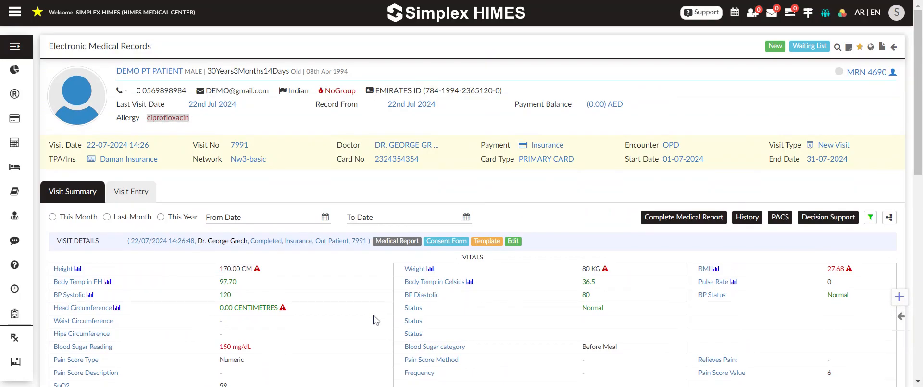
scroll(387, 310, "down", 3)
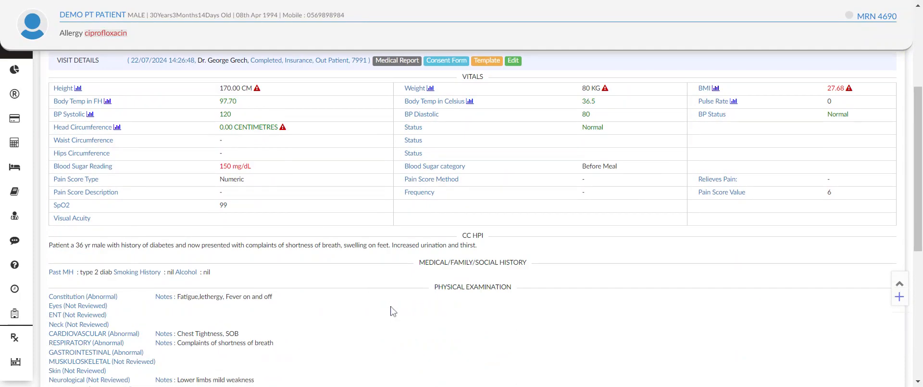
Step: Open the visit's medical report and review both pages, from vitals and chief complaint through physical examination, diagnosis and prescription
scroll(393, 312, "up", 2)
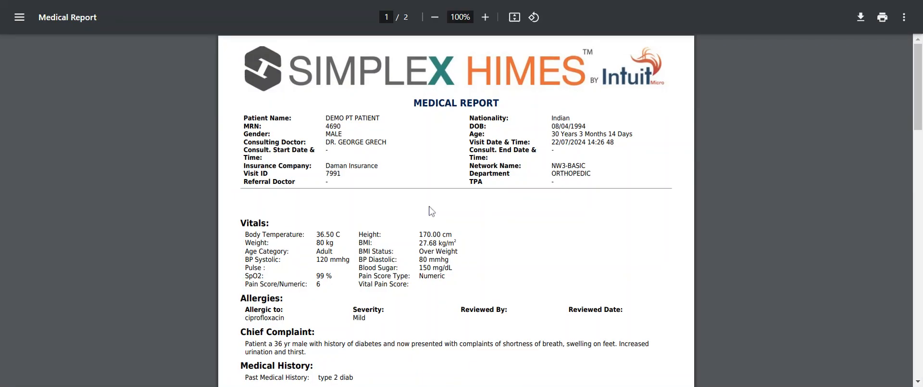
scroll(435, 245, "down", 15)
scroll(435, 245, "up", 5)
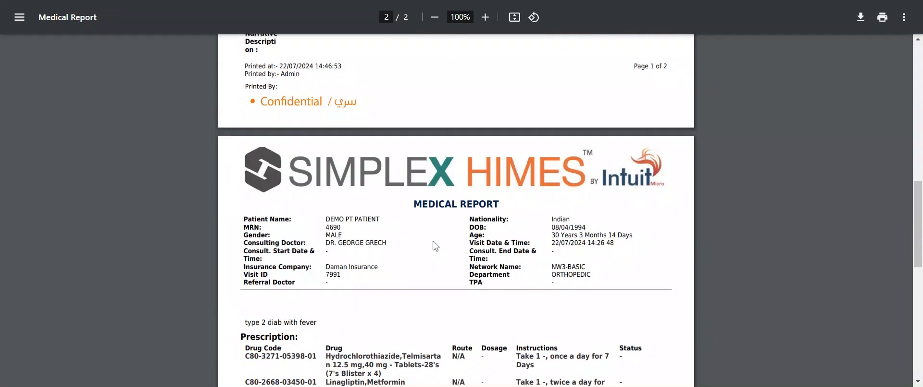
scroll(435, 245, "up", 10)
scroll(461, 195, "down", 10)
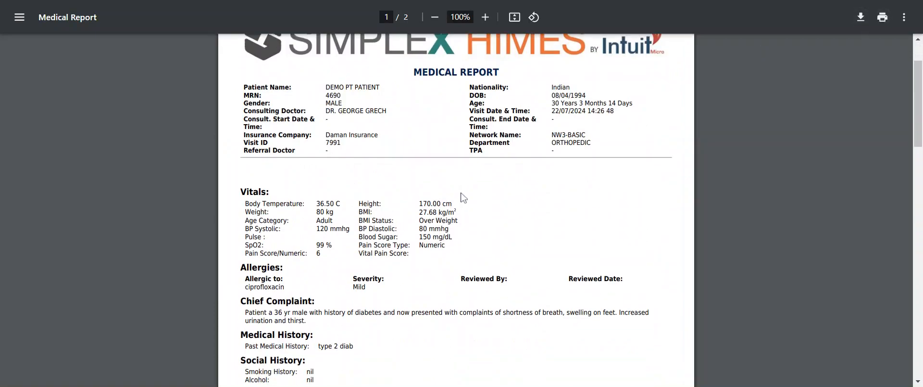
scroll(462, 196, "up", 10)
scroll(509, 240, "down", 15)
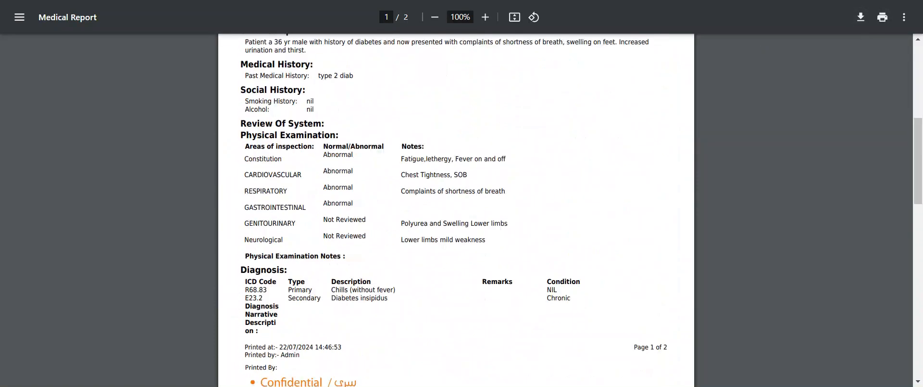
scroll(508, 241, "up", 5)
scroll(508, 241, "up", 10)
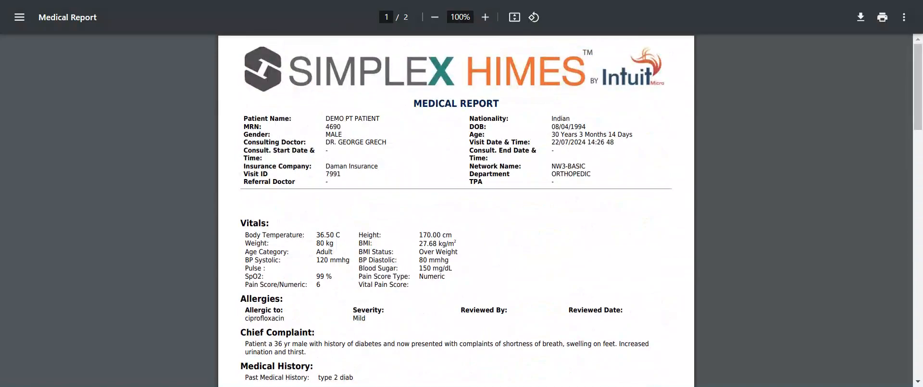
Step: Close the medical report and return from the patient's record to the EMR workstation
key("ctrl+w")
scroll(497, 197, "up", 2)
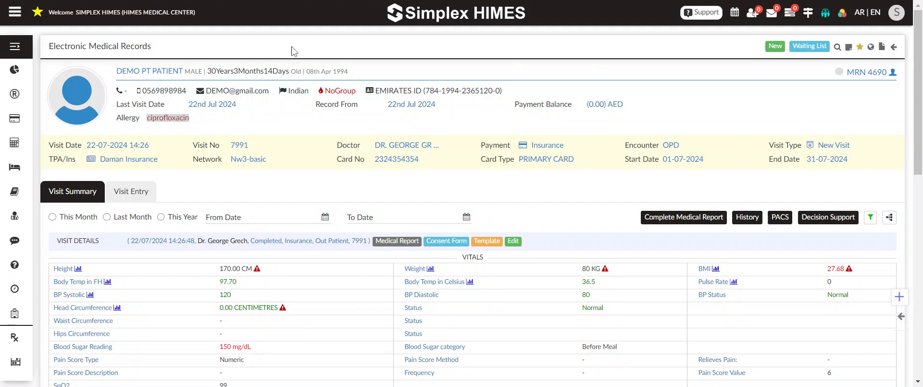
key("alt+Left")
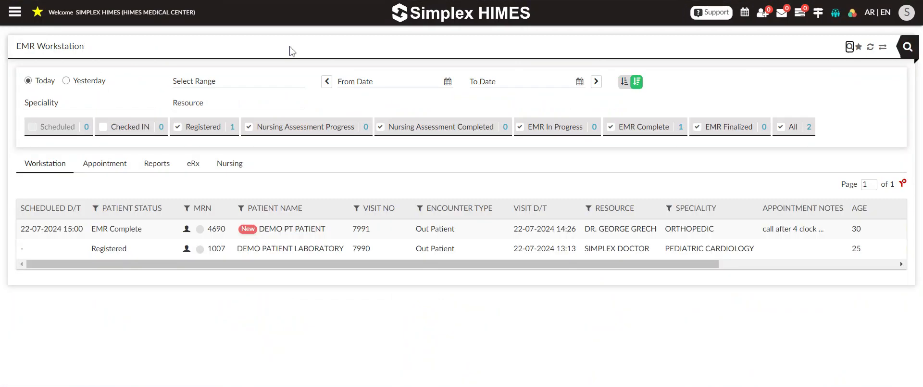